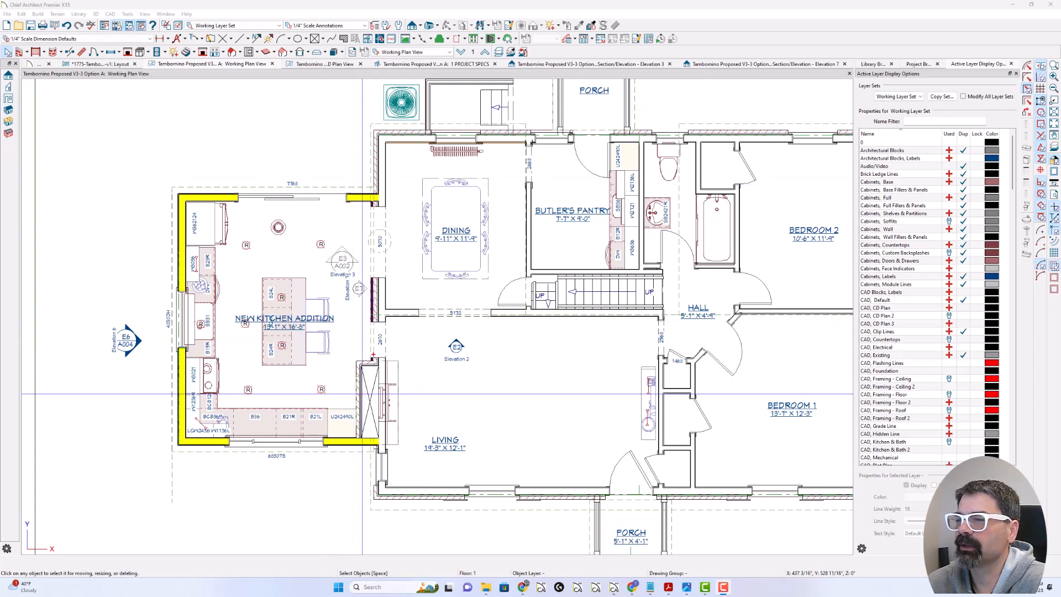
pyautogui.moveTo(298, 249)
pyautogui.mouseDown()
pyautogui.moveTo(224, 278)
pyautogui.moveTo(303, 353)
pyautogui.moveTo(255, 250)
pyautogui.mouseUp()
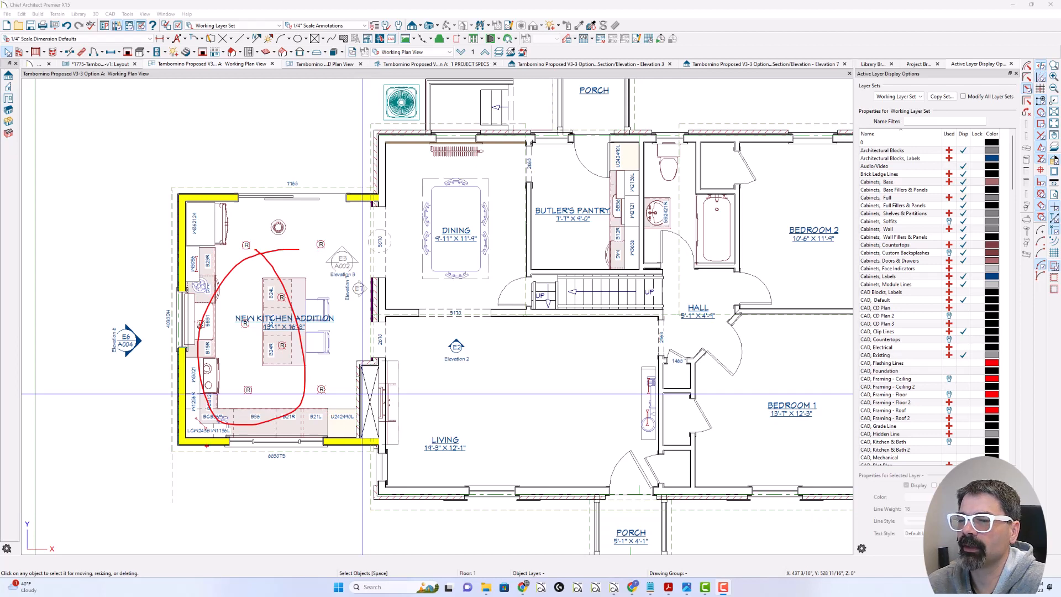
pyautogui.moveTo(210, 445)
pyautogui.mouseDown()
pyautogui.moveTo(175, 436)
pyautogui.moveTo(170, 197)
pyautogui.moveTo(377, 194)
pyautogui.mouseUp()
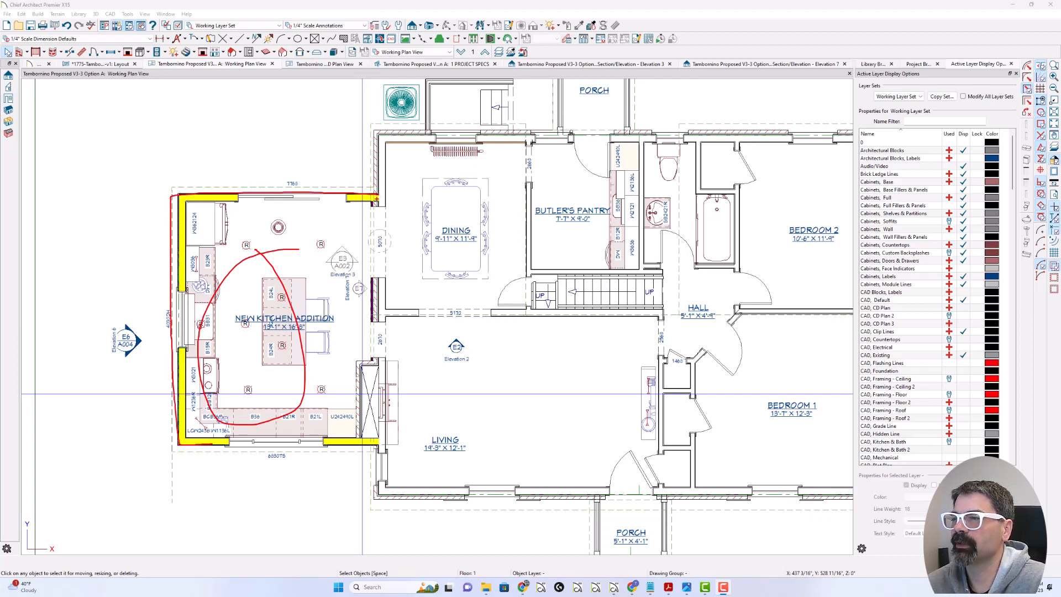
pyautogui.press('Escape')
# Step: Show the floor 0 plan and examine the foundation walls and slab beneath the kitchen addition
pyautogui.click(461, 51)
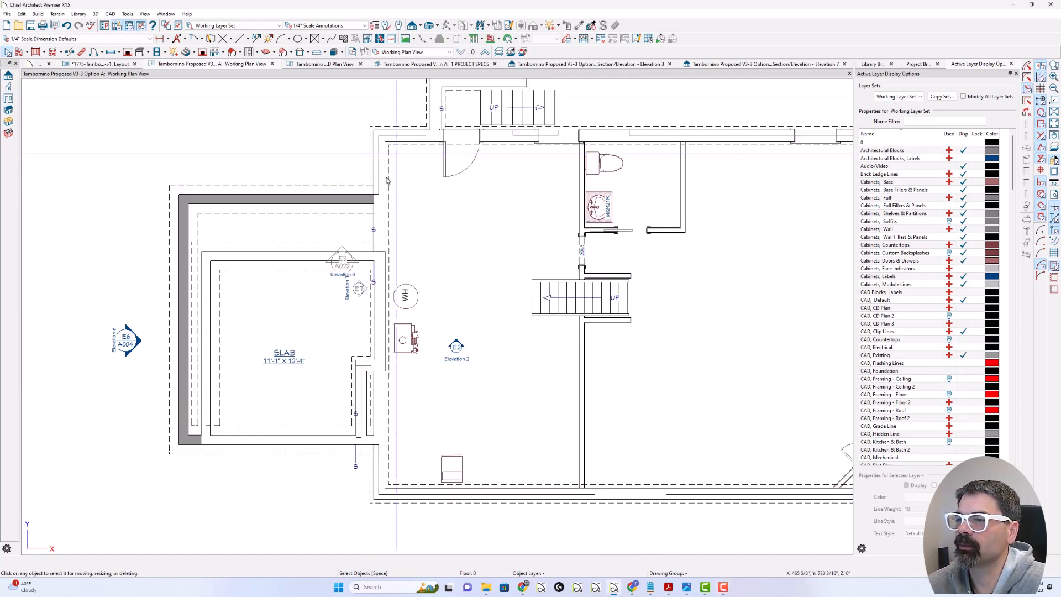
pyautogui.moveTo(273, 447)
pyautogui.mouseDown()
pyautogui.moveTo(207, 446)
pyautogui.moveTo(199, 277)
pyautogui.moveTo(310, 247)
pyautogui.moveTo(376, 245)
pyautogui.mouseUp()
pyautogui.moveTo(186, 442)
pyautogui.mouseDown()
pyautogui.moveTo(205, 450)
pyautogui.moveTo(180, 440)
pyautogui.moveTo(200, 440)
pyautogui.moveTo(177, 446)
pyautogui.moveTo(181, 202)
pyautogui.moveTo(357, 202)
pyautogui.moveTo(306, 239)
pyautogui.mouseUp()
pyautogui.moveTo(295, 212); pyautogui.dragTo(242, 254)
pyautogui.moveTo(238, 219); pyautogui.dragTo(191, 245)
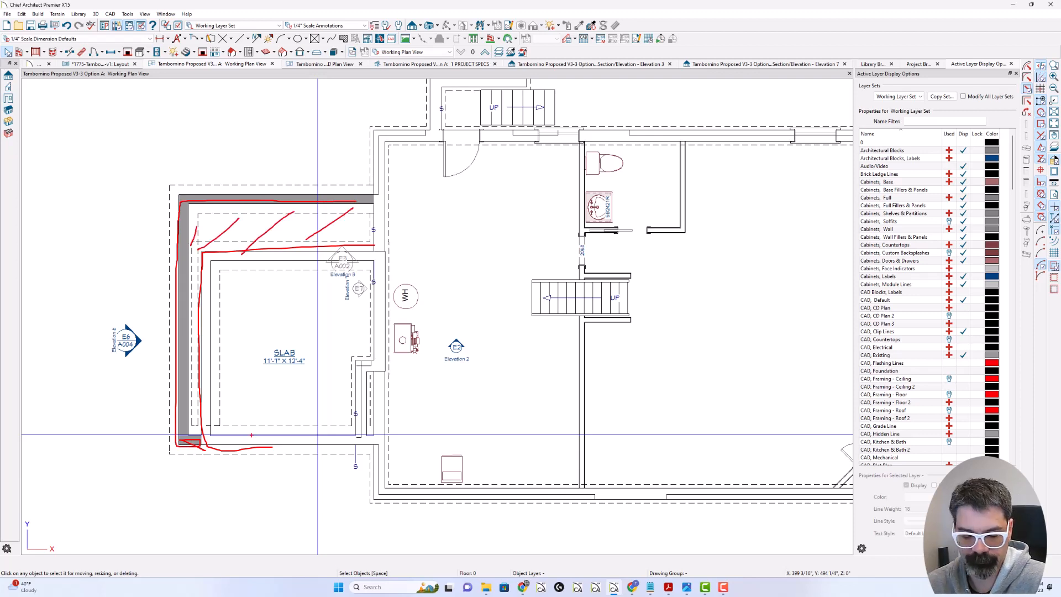
pyautogui.press('e')
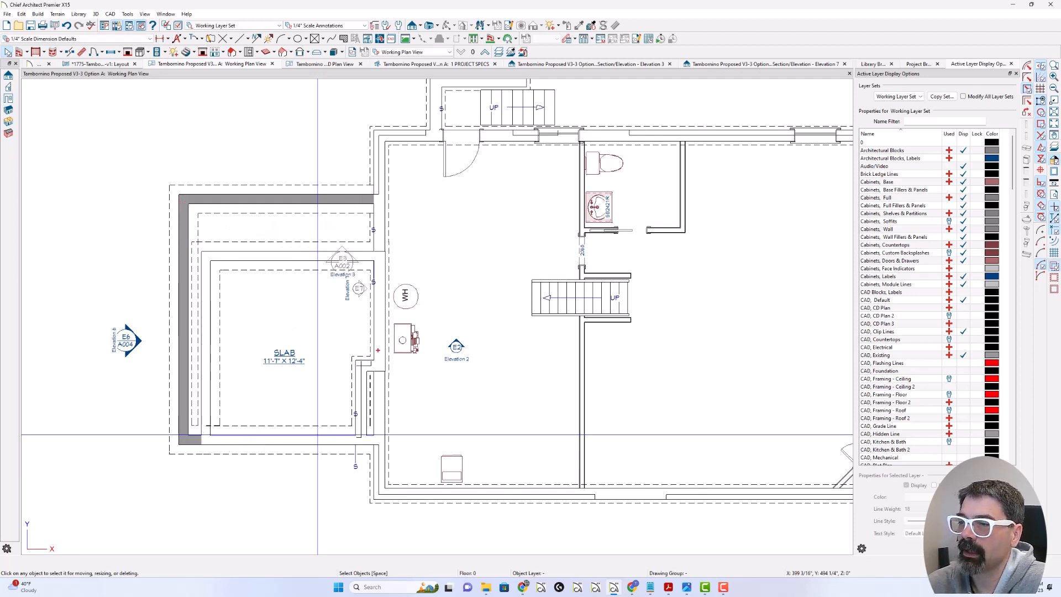
pyautogui.moveTo(291, 325)
pyautogui.mouseDown()
pyautogui.moveTo(296, 374)
pyautogui.moveTo(266, 331)
pyautogui.mouseUp()
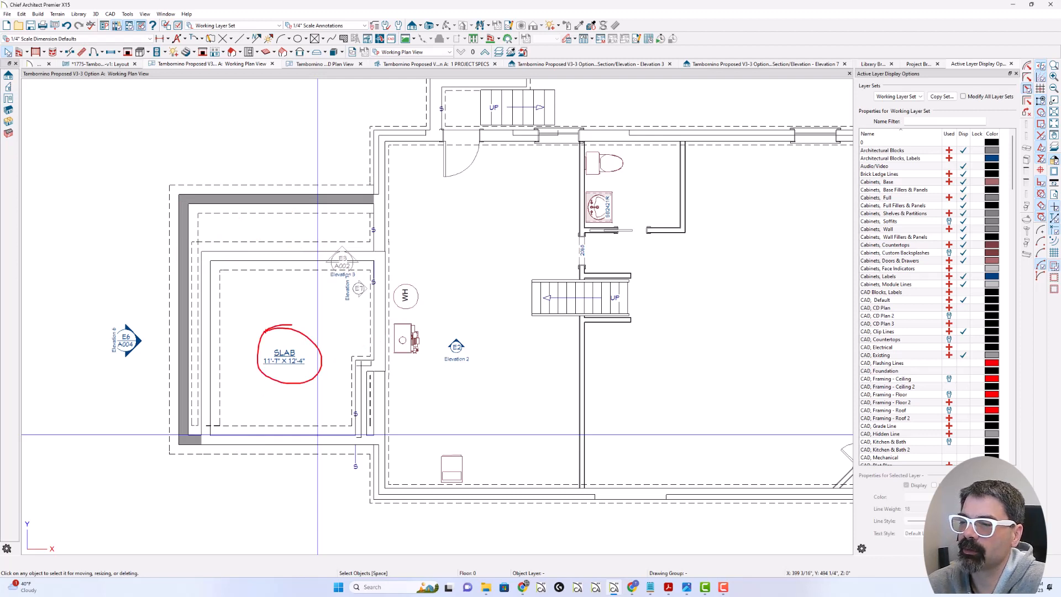
pyautogui.moveTo(202, 361)
pyautogui.mouseDown()
pyautogui.moveTo(188, 357)
pyautogui.moveTo(183, 218)
pyautogui.moveTo(312, 204)
pyautogui.moveTo(373, 253)
pyautogui.moveTo(249, 253)
pyautogui.mouseUp()
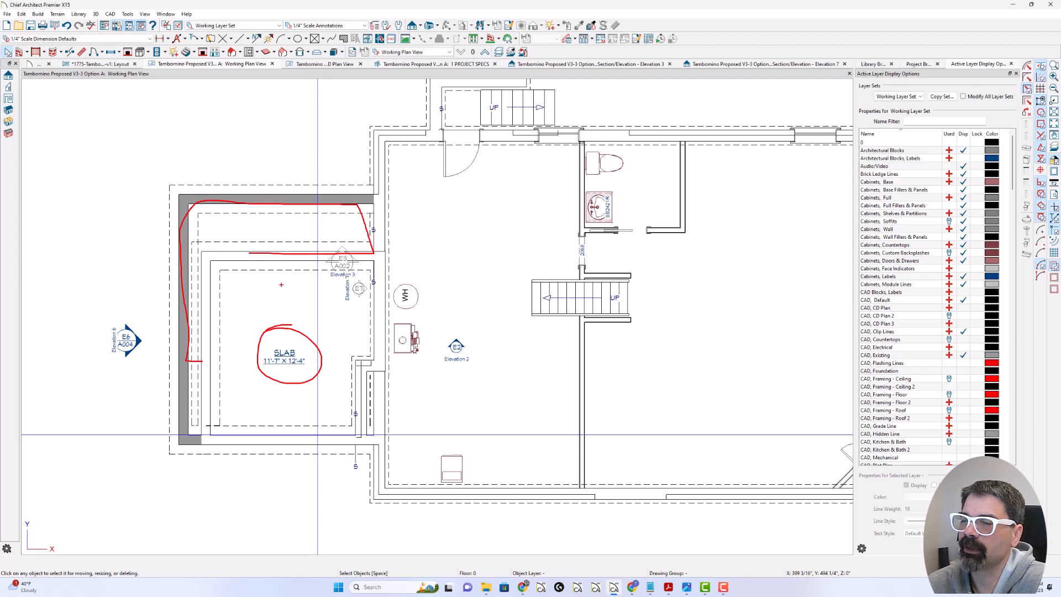
pyautogui.moveTo(300, 298)
pyautogui.mouseDown()
pyautogui.moveTo(284, 416)
pyautogui.moveTo(303, 297)
pyautogui.moveTo(347, 313)
pyautogui.moveTo(332, 322)
pyautogui.mouseUp()
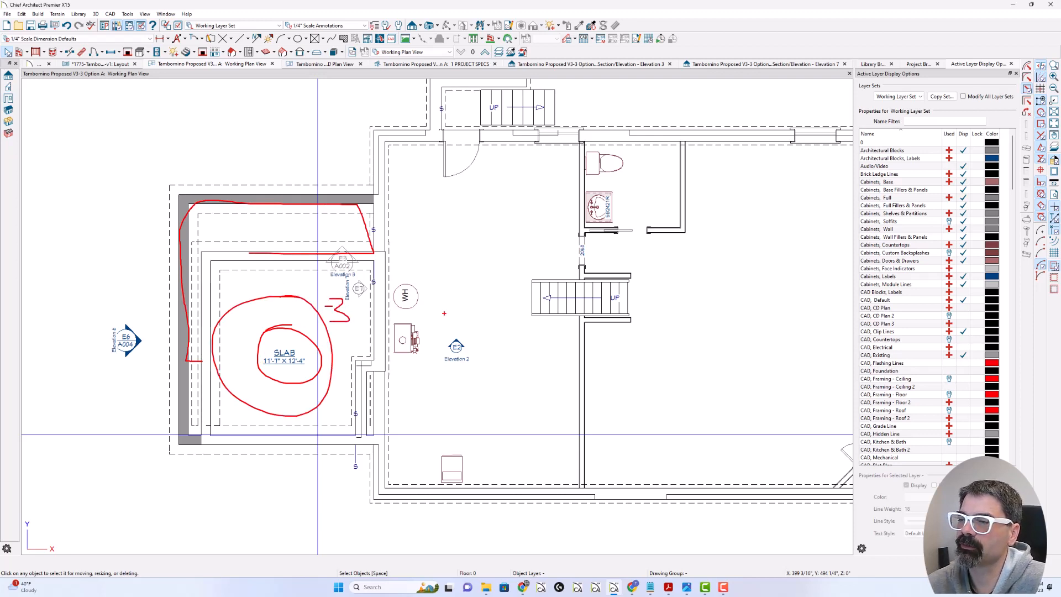
pyautogui.moveTo(442, 314); pyautogui.dragTo(442, 313)
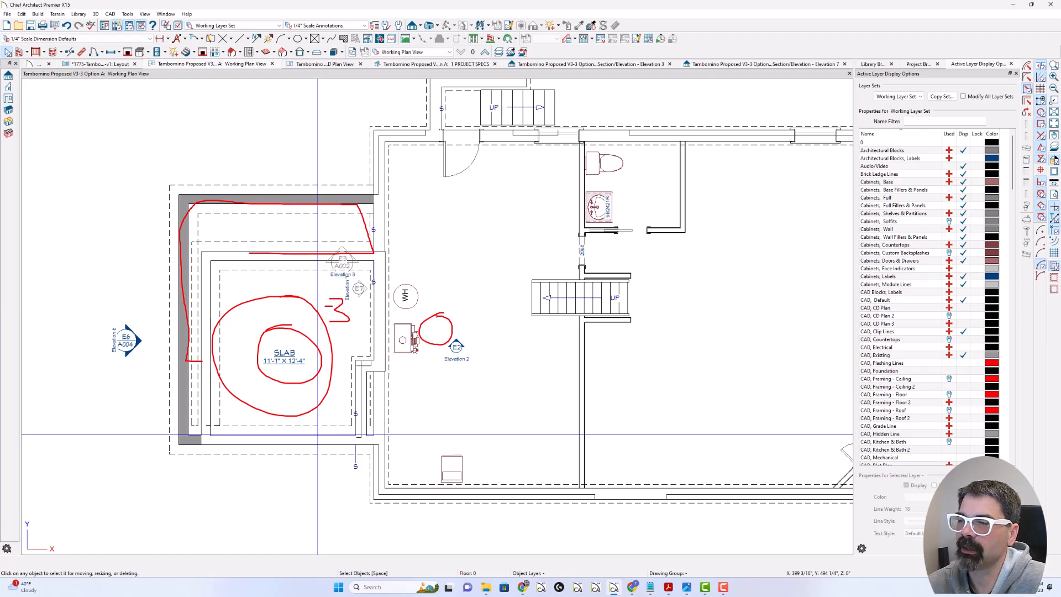
pyautogui.press('Escape')
# Step: Return to the floor 1 plan and examine the new kitchen addition's perimeter and its opening to the living room
pyautogui.press('pageup')
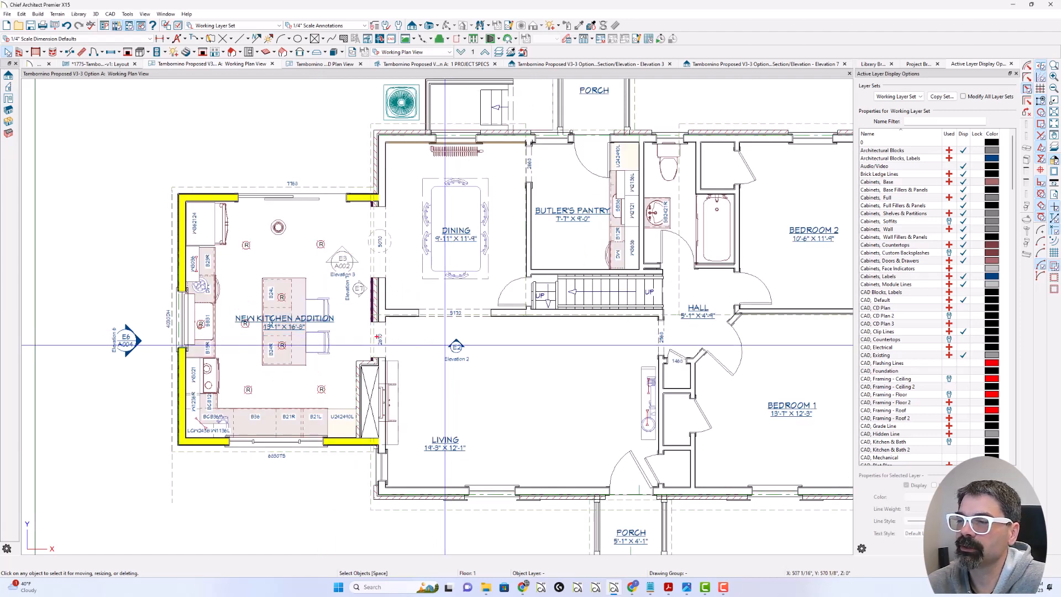
pyautogui.moveTo(398, 334)
pyautogui.mouseDown()
pyautogui.moveTo(330, 337)
pyautogui.moveTo(421, 334)
pyautogui.mouseUp()
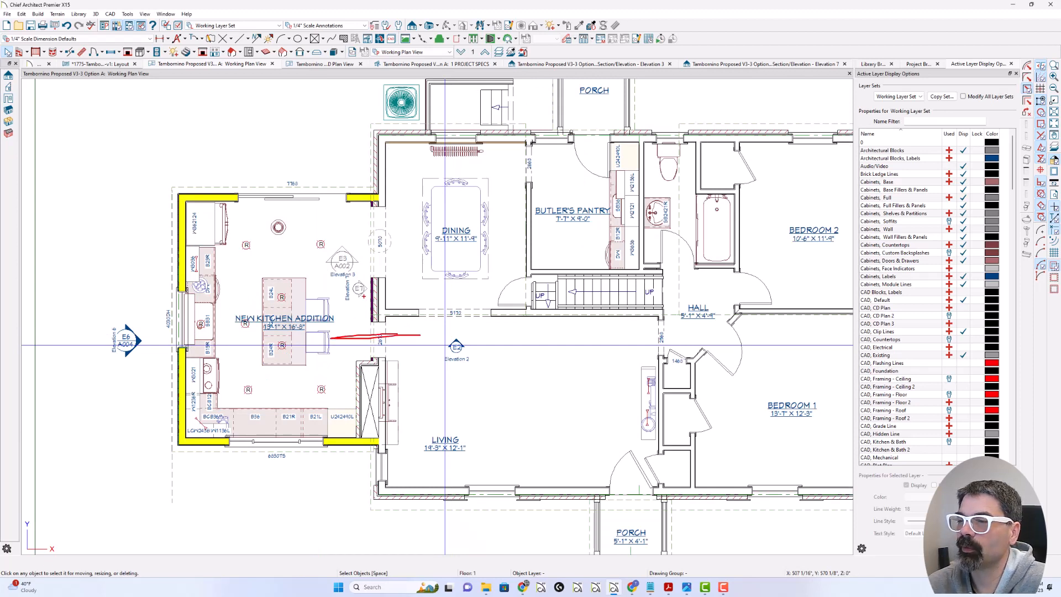
pyautogui.moveTo(342, 211)
pyautogui.mouseDown()
pyautogui.moveTo(202, 256)
pyautogui.moveTo(196, 422)
pyautogui.mouseUp()
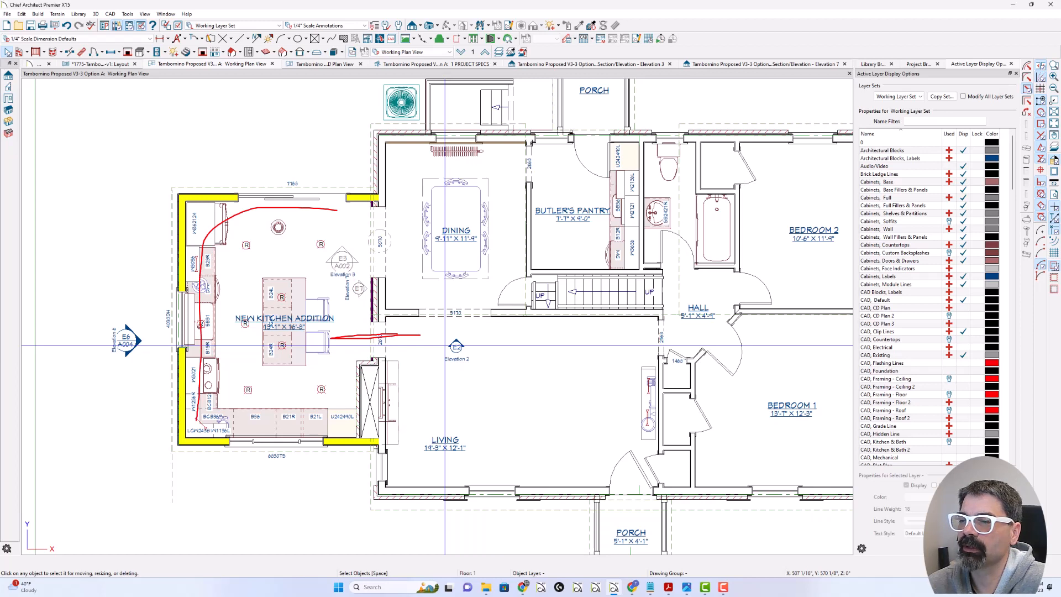
pyautogui.moveTo(297, 334)
pyautogui.mouseDown()
pyautogui.moveTo(288, 404)
pyautogui.moveTo(295, 340)
pyautogui.mouseUp()
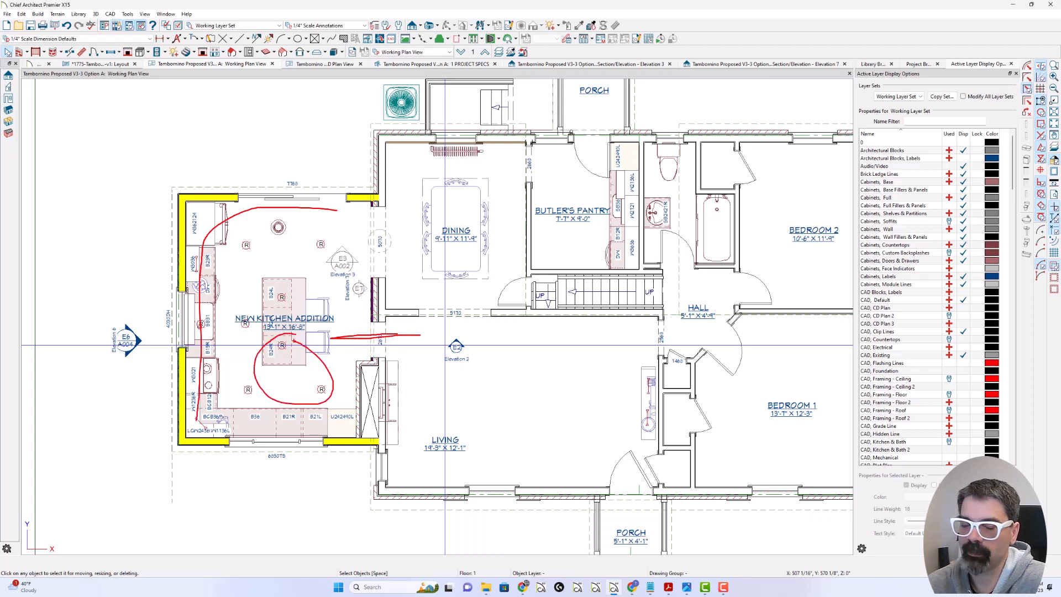
pyautogui.moveTo(361, 406); pyautogui.dragTo(180, 410)
pyautogui.moveTo(358, 372); pyautogui.dragTo(195, 377)
pyautogui.moveTo(365, 345); pyautogui.dragTo(186, 346)
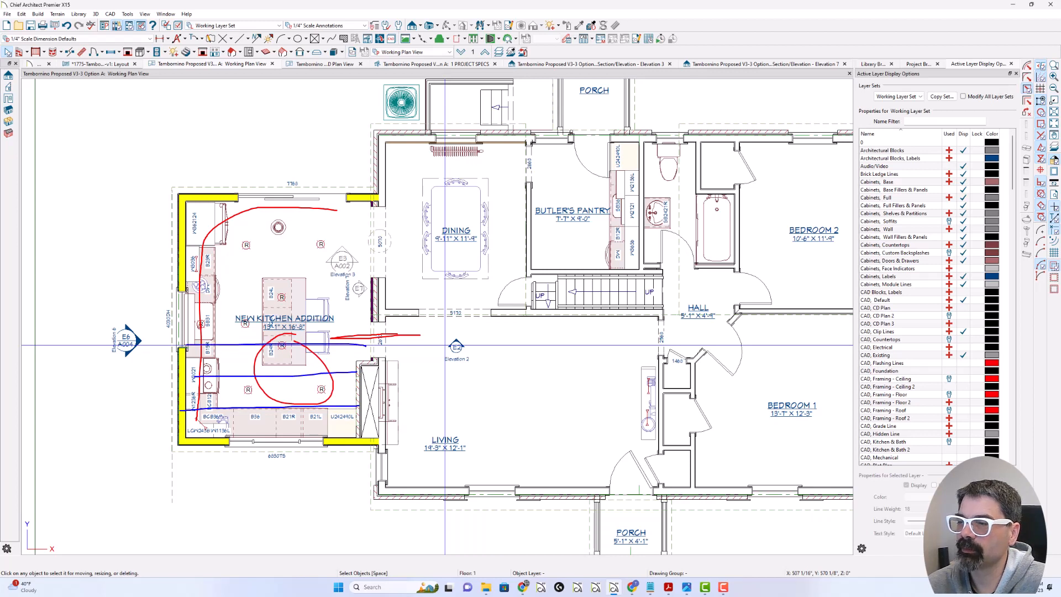
pyautogui.moveTo(362, 328); pyautogui.dragTo(209, 324)
pyautogui.moveTo(360, 295); pyautogui.dragTo(225, 300)
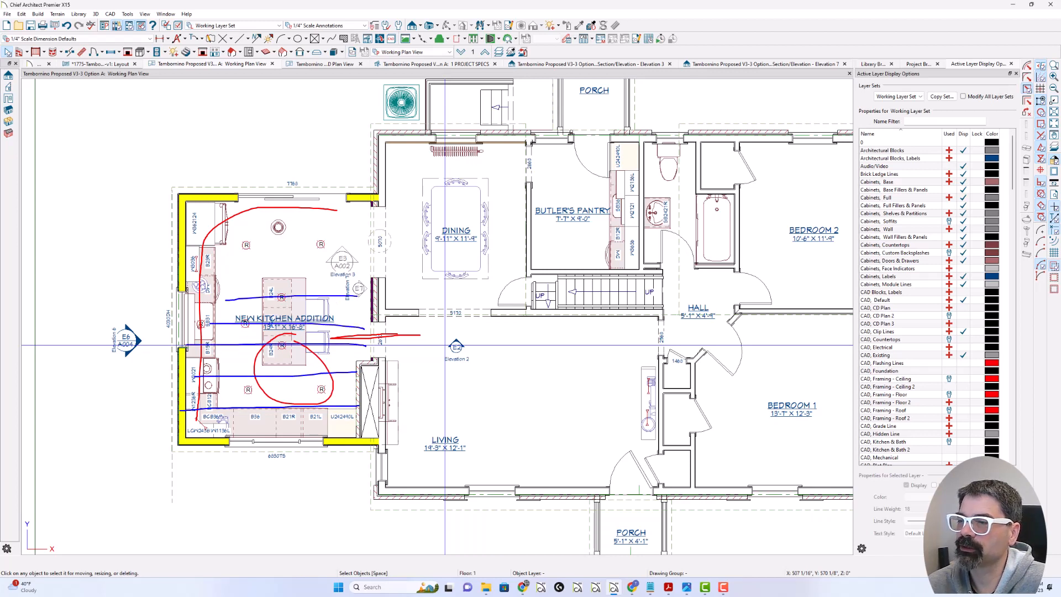
pyautogui.moveTo(358, 198)
pyautogui.mouseDown()
pyautogui.moveTo(186, 207)
pyautogui.moveTo(180, 439)
pyautogui.moveTo(383, 438)
pyautogui.mouseUp()
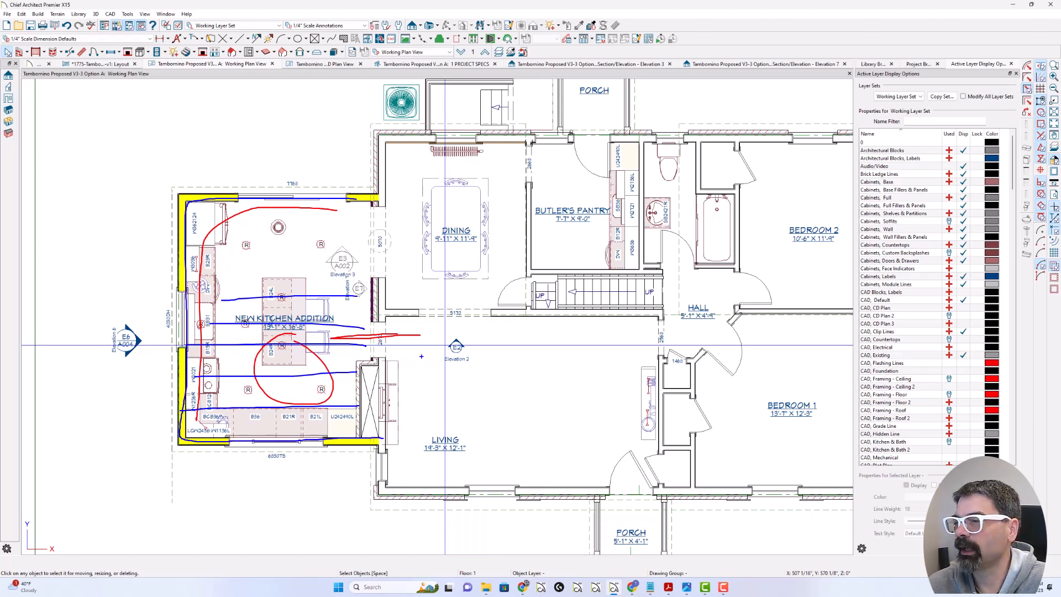
pyautogui.moveTo(428, 349)
pyautogui.mouseDown()
pyautogui.moveTo(429, 379)
pyautogui.moveTo(412, 352)
pyautogui.mouseUp()
pyautogui.press('Escape')
# Step: Check the living room's floor elevation in its structure specification, and close the specification without changing anything
pyautogui.click(456, 393)
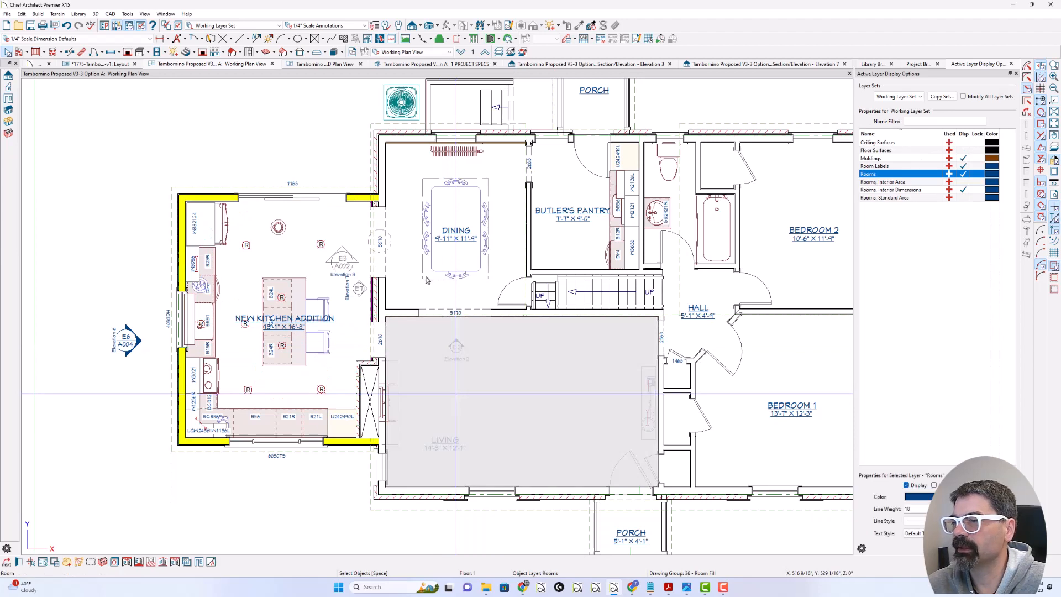
pyautogui.doubleClick(458, 339)
pyautogui.click(279, 116)
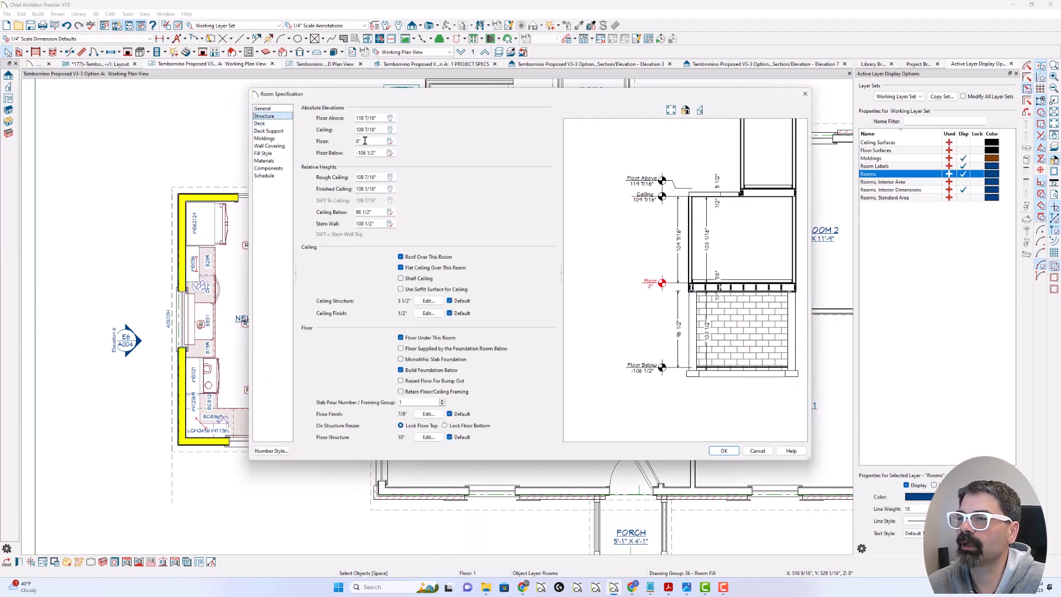
pyautogui.press('Escape')
pyautogui.press('Escape')
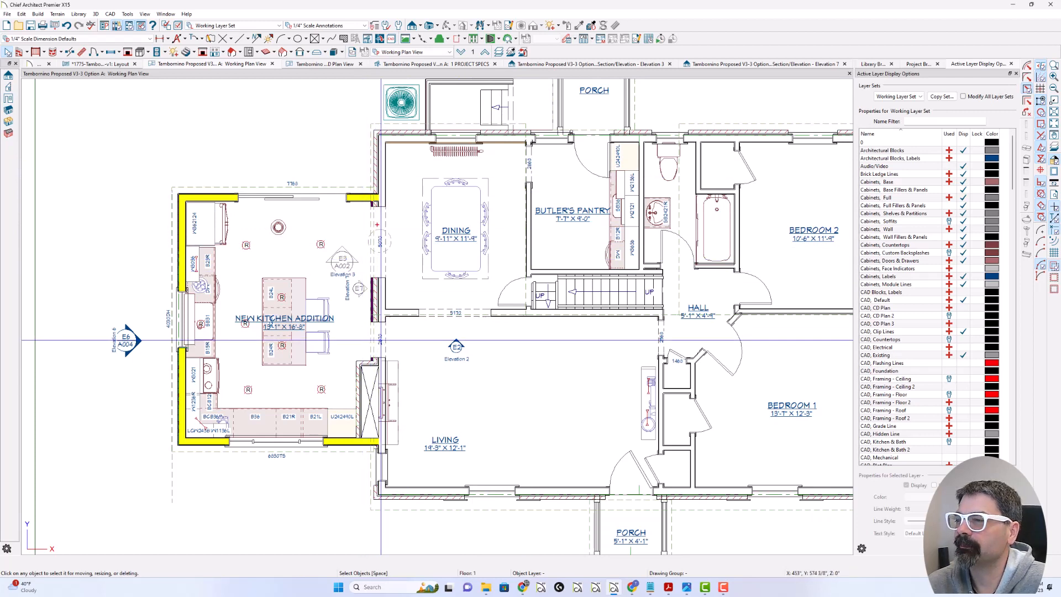
pyautogui.moveTo(377, 201); pyautogui.dragTo(374, 355)
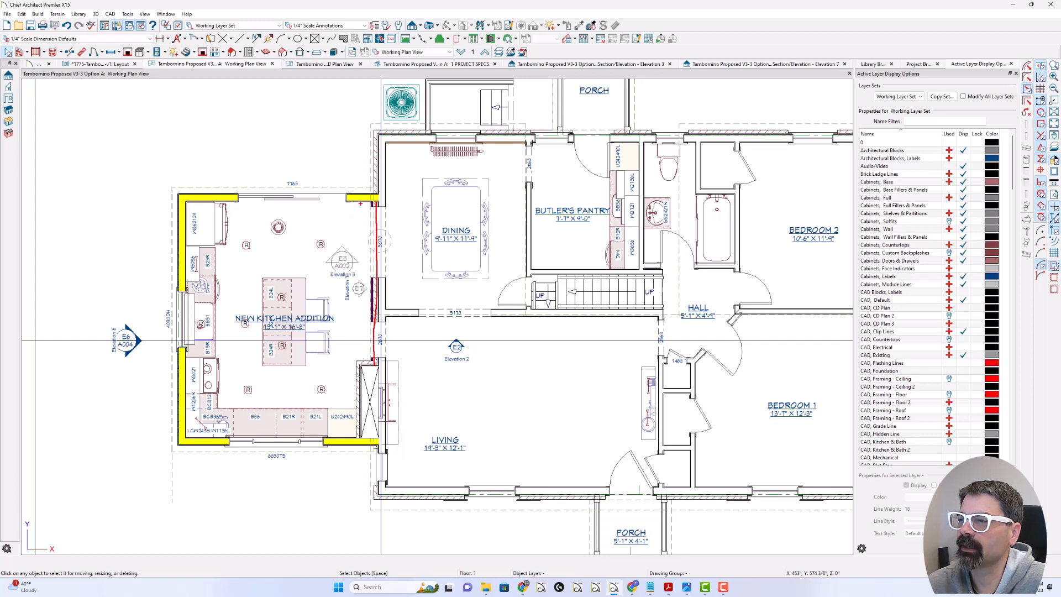
pyautogui.moveTo(370, 206)
pyautogui.mouseDown()
pyautogui.moveTo(368, 344)
pyautogui.moveTo(373, 190)
pyautogui.moveTo(363, 357)
pyautogui.mouseUp()
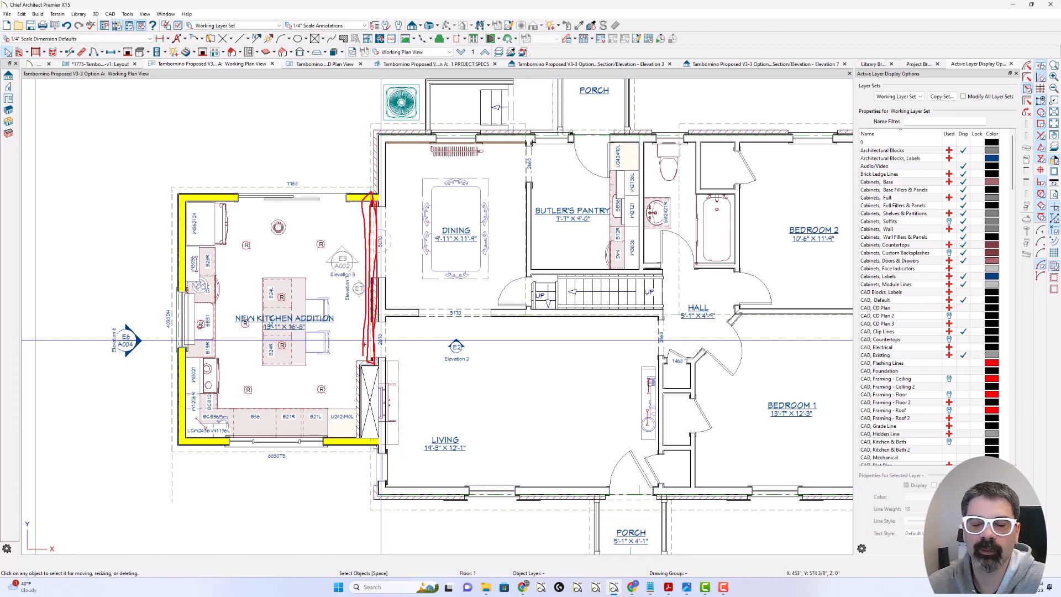
pyautogui.press('Escape')
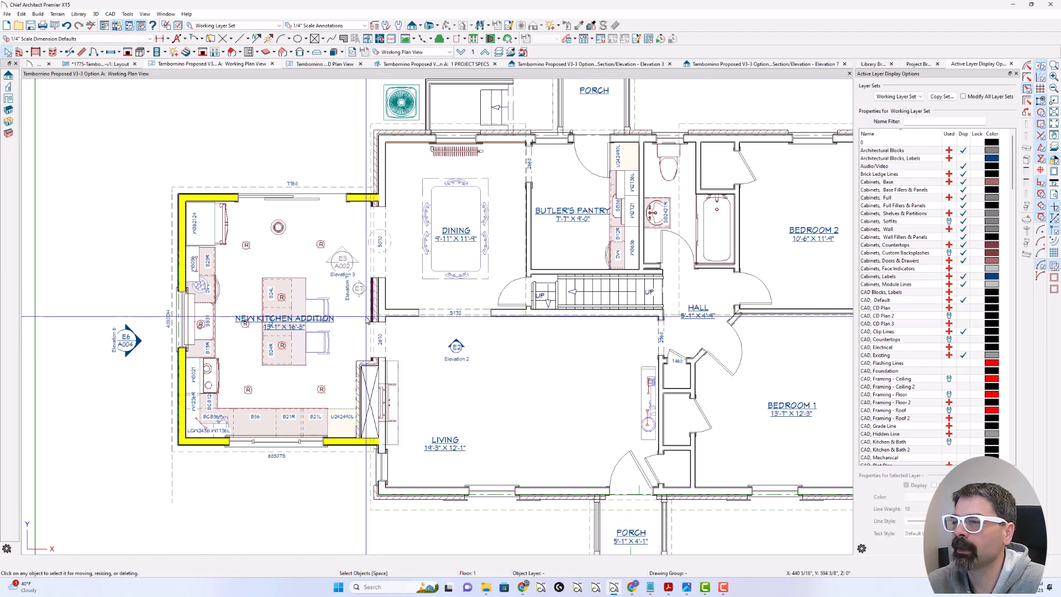
# Step: Select each of the two parallel walls between the kitchen addition and the dining room to inspect their extents, and deselect them
pyautogui.scroll(3, 367, 305)
pyautogui.scroll(2, 371, 303)
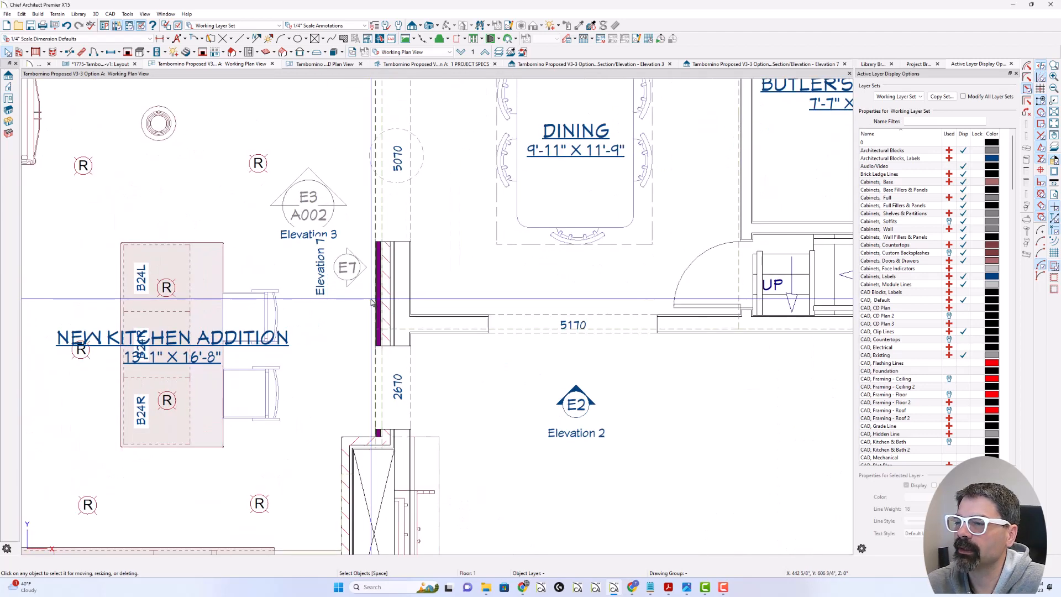
pyautogui.click(379, 304)
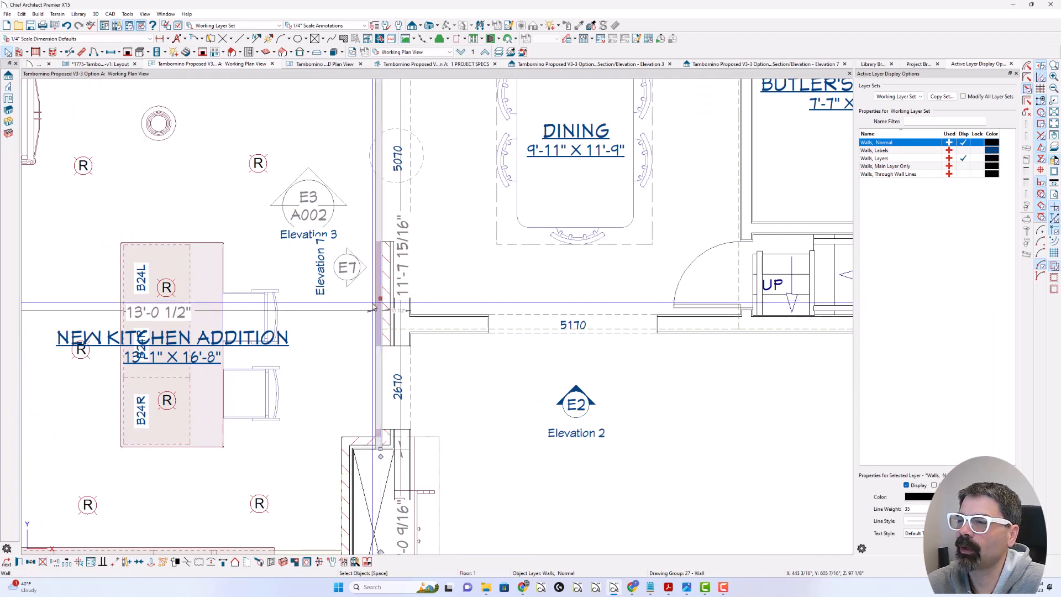
pyautogui.click(388, 304)
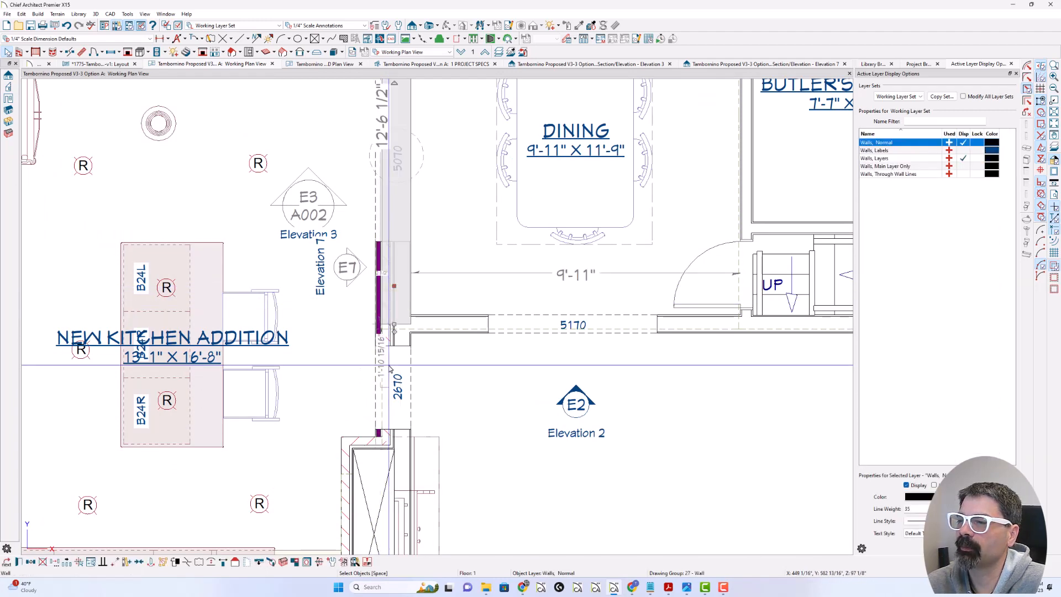
pyautogui.scroll(-1, 387, 342)
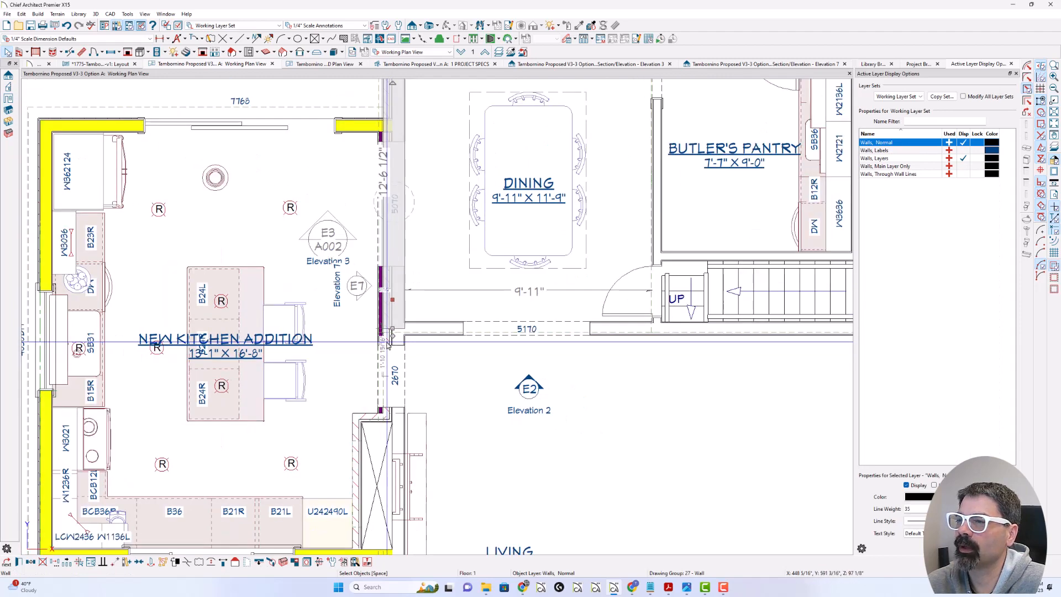
pyautogui.press('Escape')
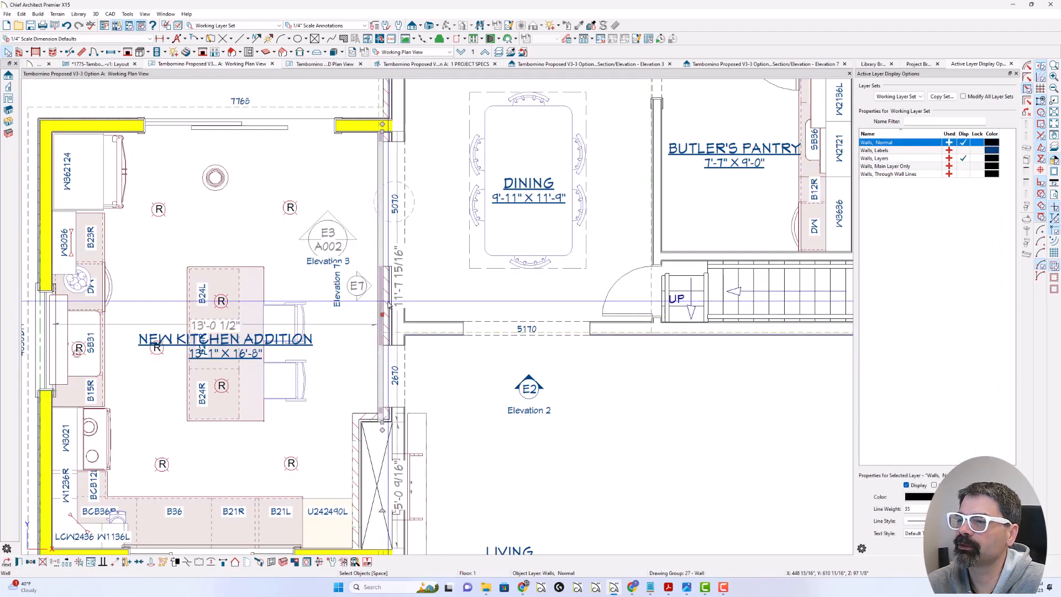
pyautogui.click(386, 302)
pyautogui.press('Escape')
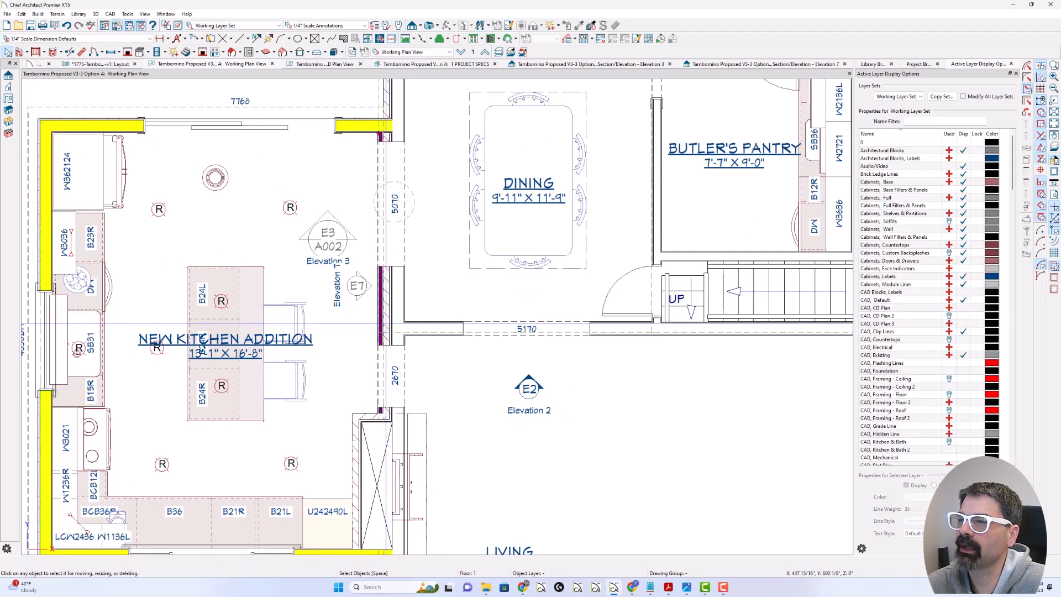
pyautogui.moveTo(384, 141)
pyautogui.mouseDown()
pyautogui.moveTo(383, 403)
pyautogui.moveTo(381, 139)
pyautogui.mouseUp()
pyautogui.press('Escape')
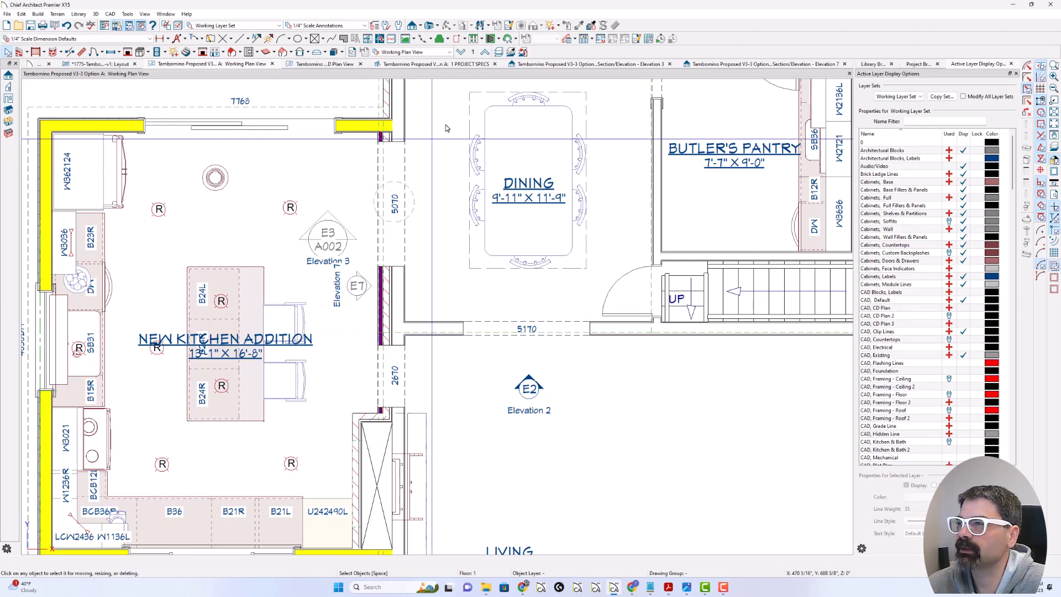
# Step: Switch to the Elevation 3 section view and examine the framing and dropped header where the kitchen addition meets the dining room
pyautogui.click(631, 64)
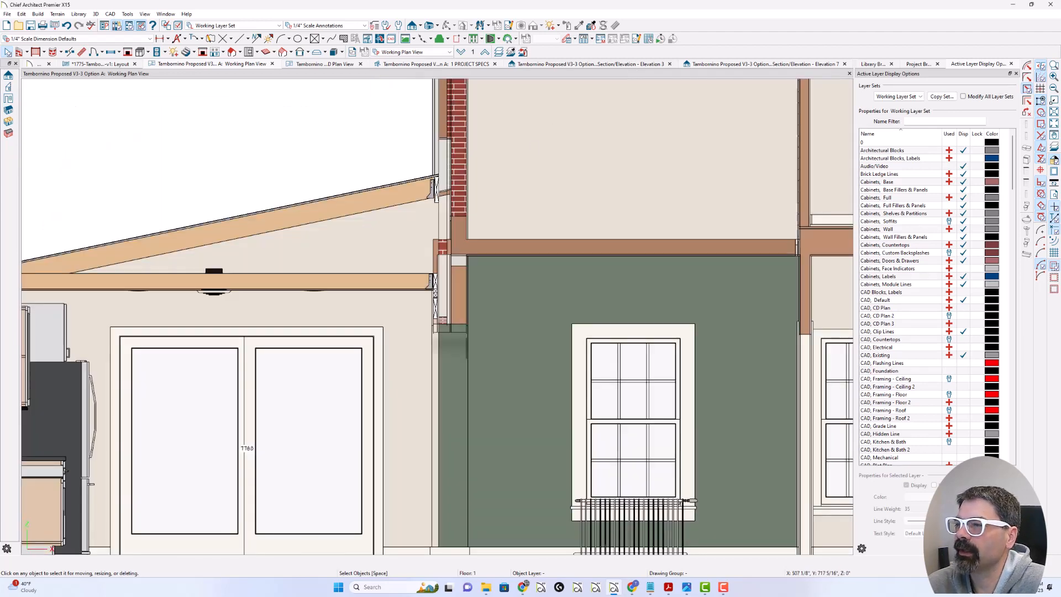
pyautogui.scroll(3, 488, 191)
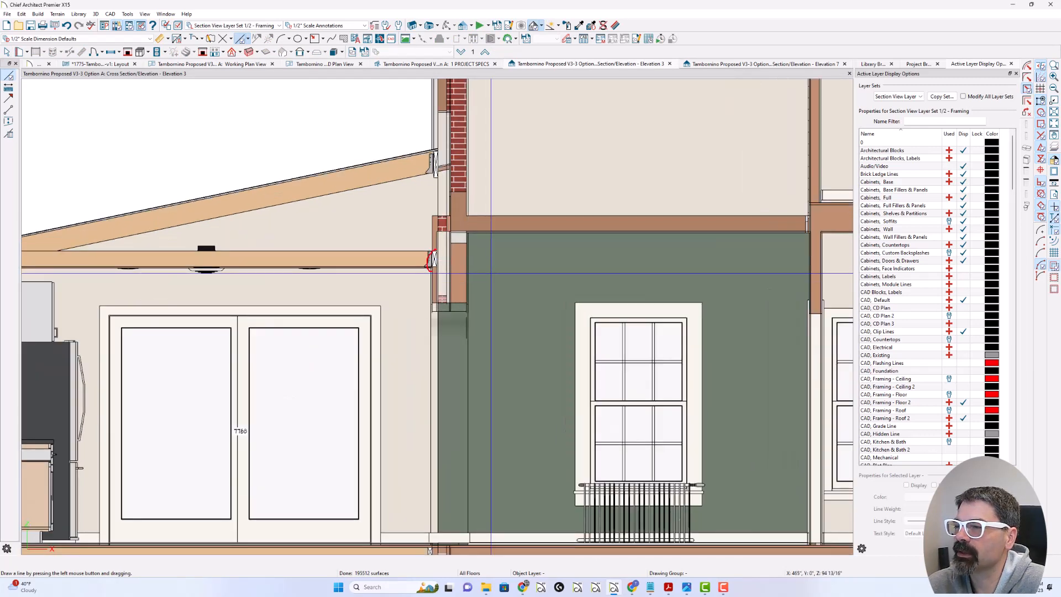
pyautogui.moveTo(434, 301)
pyautogui.mouseDown()
pyautogui.moveTo(434, 222)
pyautogui.moveTo(564, 213)
pyautogui.mouseUp()
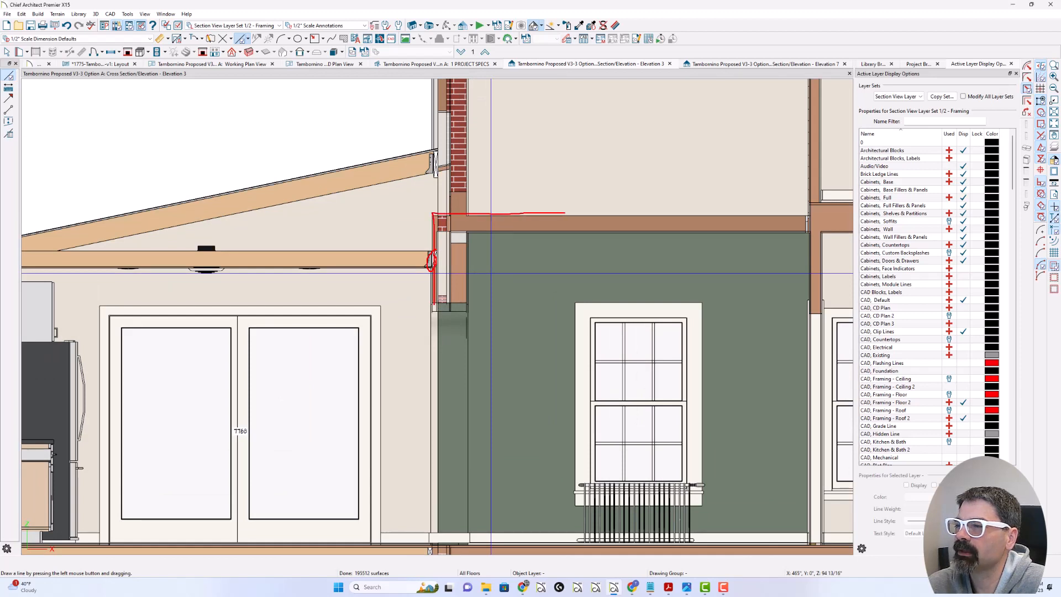
pyautogui.moveTo(505, 227)
pyautogui.mouseDown()
pyautogui.moveTo(462, 228)
pyautogui.moveTo(522, 228)
pyautogui.moveTo(499, 234)
pyautogui.mouseUp()
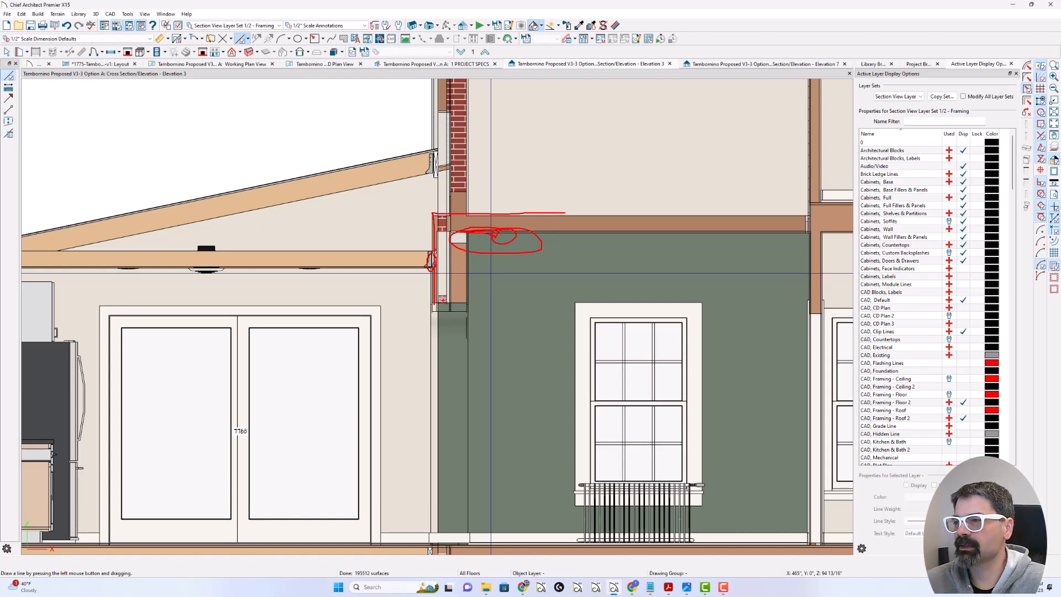
pyautogui.press('Escape')
pyautogui.moveTo(432, 297); pyautogui.dragTo(383, 298)
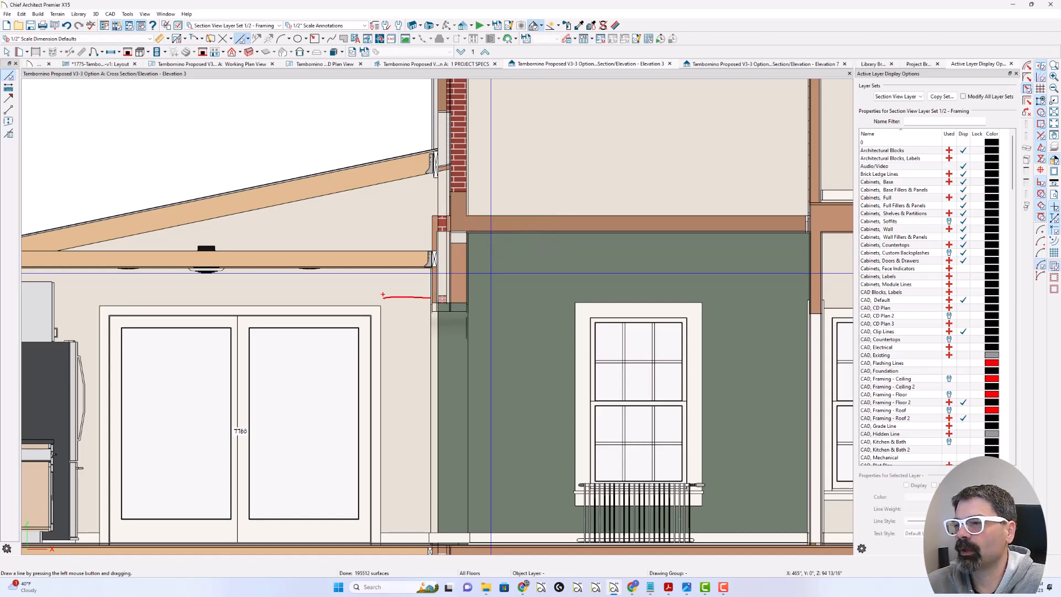
pyautogui.moveTo(379, 262); pyautogui.dragTo(379, 532)
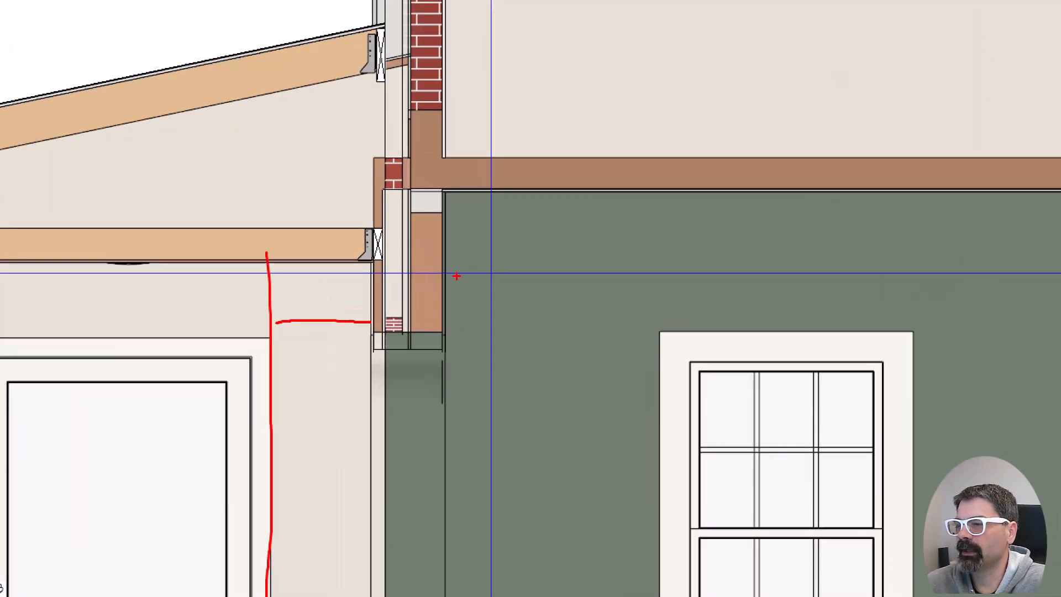
# Step: Examine the kitchen addition's wall height, ceiling line and ceiling joist connection beside the dropped header in the Elevation 3 section
pyautogui.press('Escape')
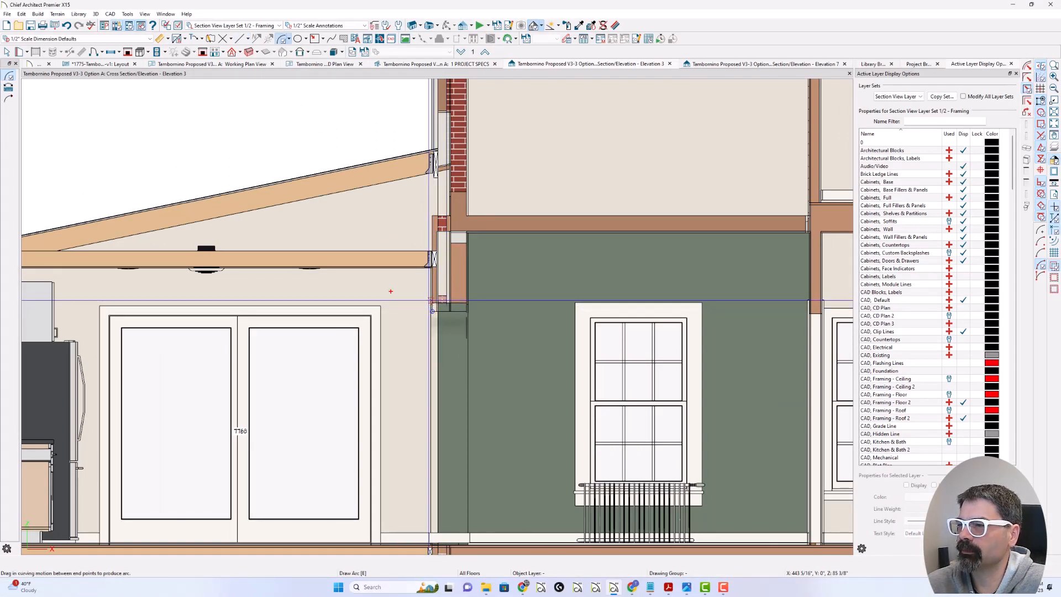
pyautogui.moveTo(391, 267)
pyautogui.mouseDown()
pyautogui.moveTo(379, 529)
pyautogui.moveTo(393, 534)
pyautogui.moveTo(390, 272)
pyautogui.moveTo(374, 363)
pyautogui.mouseUp()
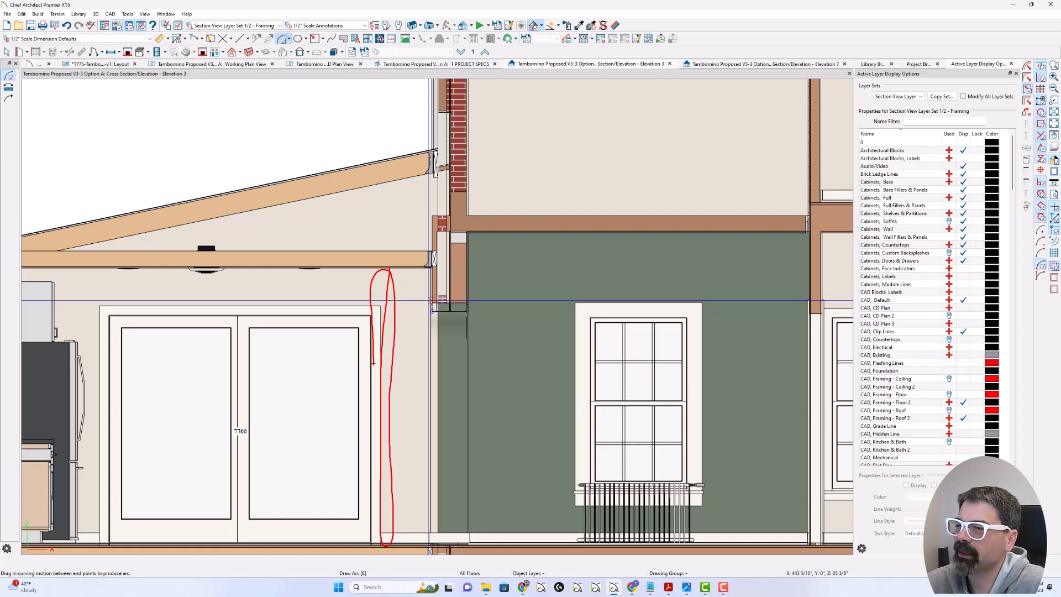
pyautogui.moveTo(382, 326)
pyautogui.mouseDown()
pyautogui.moveTo(382, 298)
pyautogui.moveTo(411, 294)
pyautogui.moveTo(423, 312)
pyautogui.moveTo(425, 267)
pyautogui.moveTo(370, 268)
pyautogui.mouseUp()
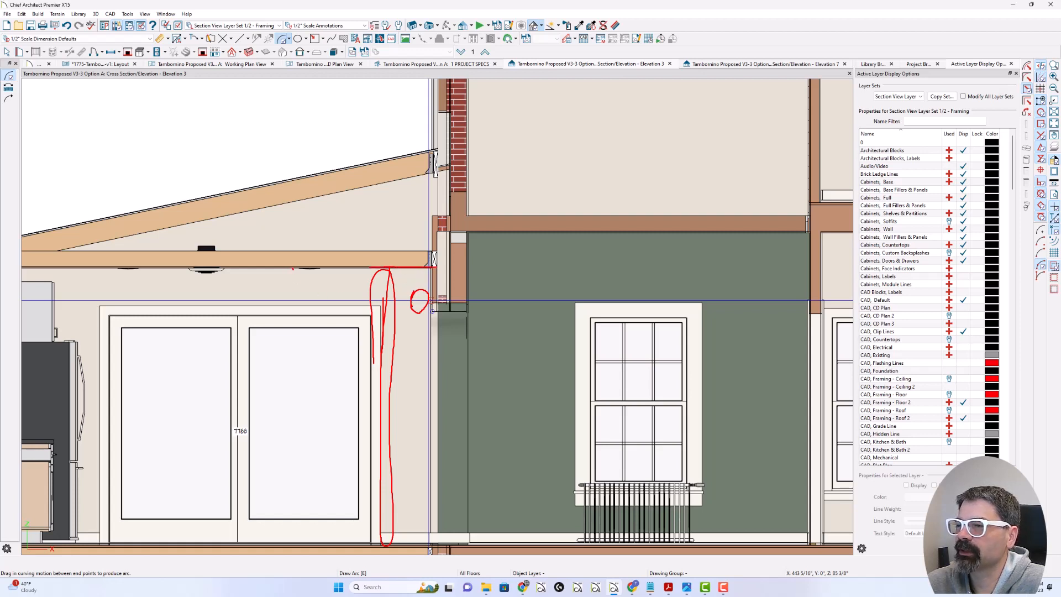
pyautogui.moveTo(292, 269)
pyautogui.mouseDown()
pyautogui.moveTo(424, 276)
pyautogui.moveTo(427, 301)
pyautogui.mouseUp()
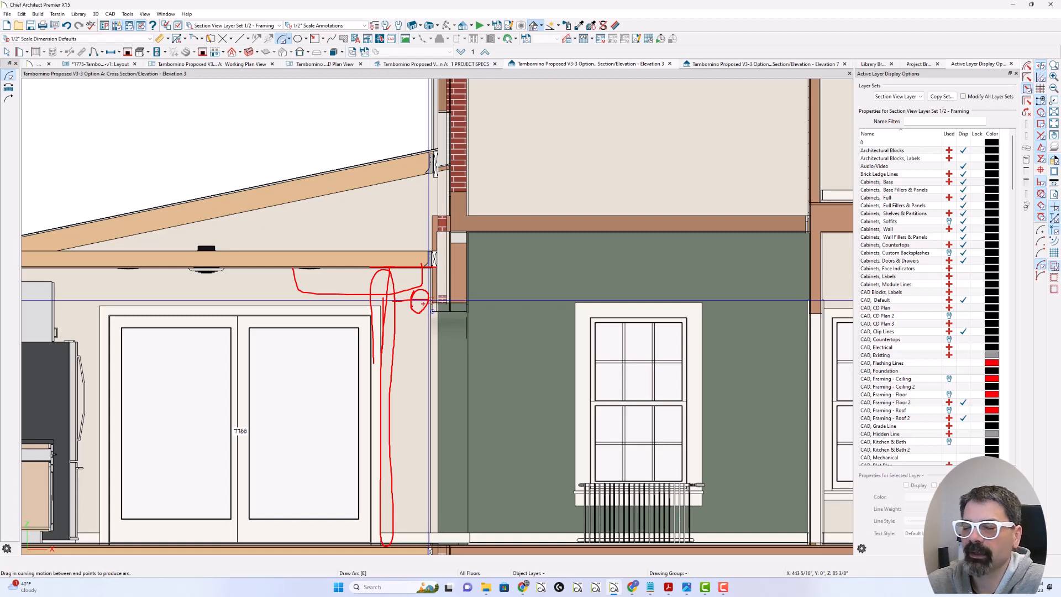
pyautogui.moveTo(433, 232); pyautogui.dragTo(434, 255)
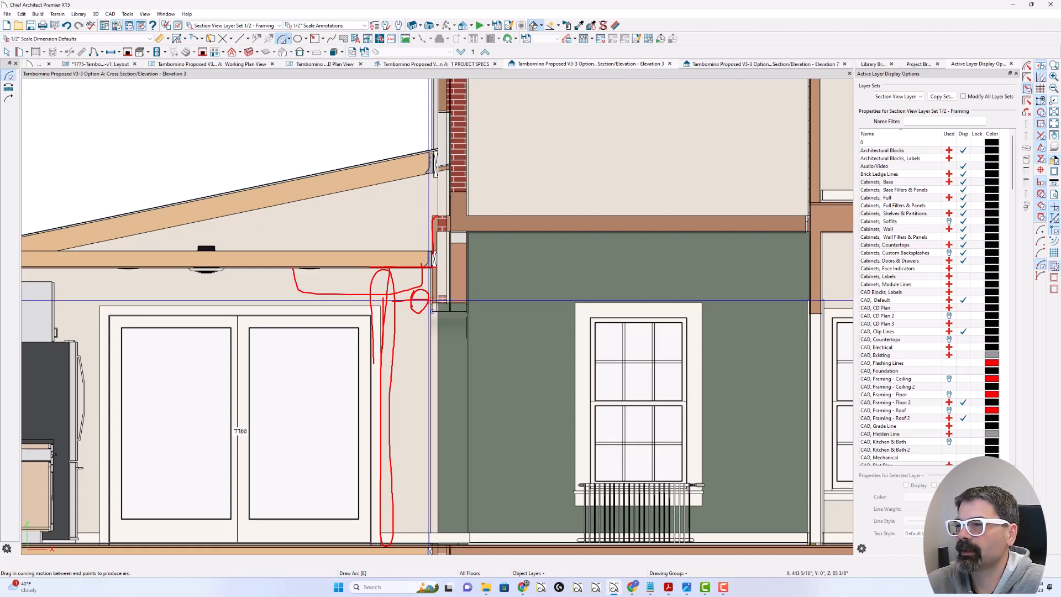
pyautogui.moveTo(438, 218); pyautogui.dragTo(434, 263)
pyautogui.press('Escape')
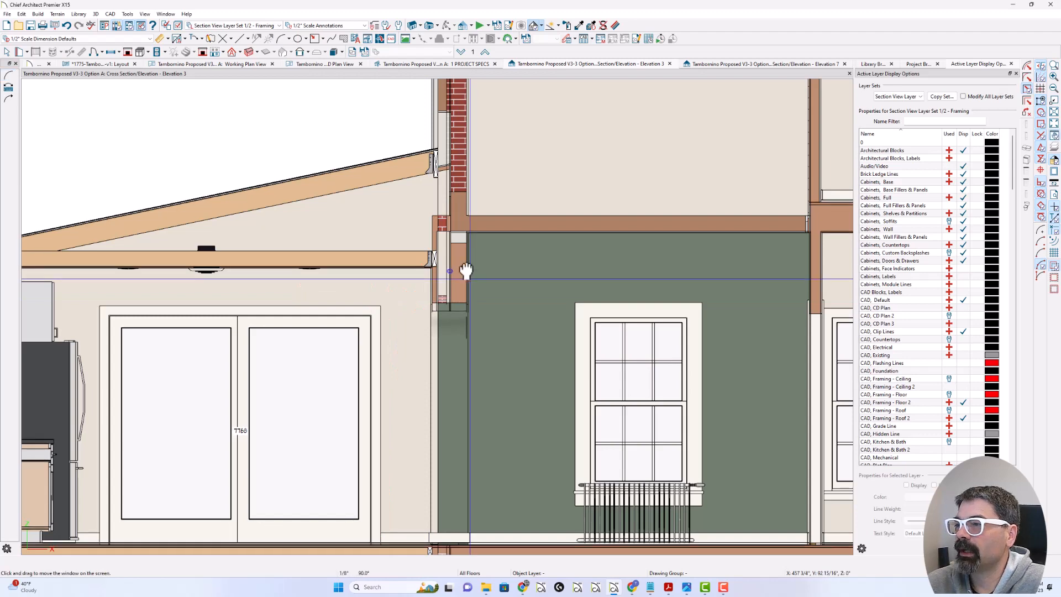
# Step: Examine how the kitchen addition's floor joists and subfloor meet the existing dining room floor in the Elevation 3 section
pyautogui.moveTo(469, 278); pyautogui.dragTo(440, 184, button='middle')
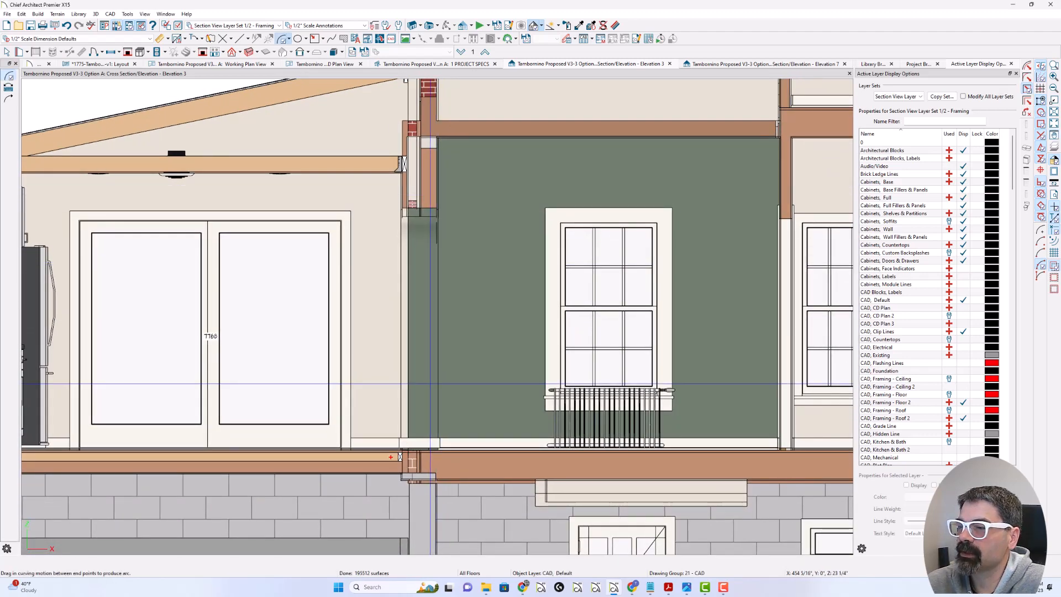
pyautogui.moveTo(391, 457); pyautogui.dragTo(304, 458)
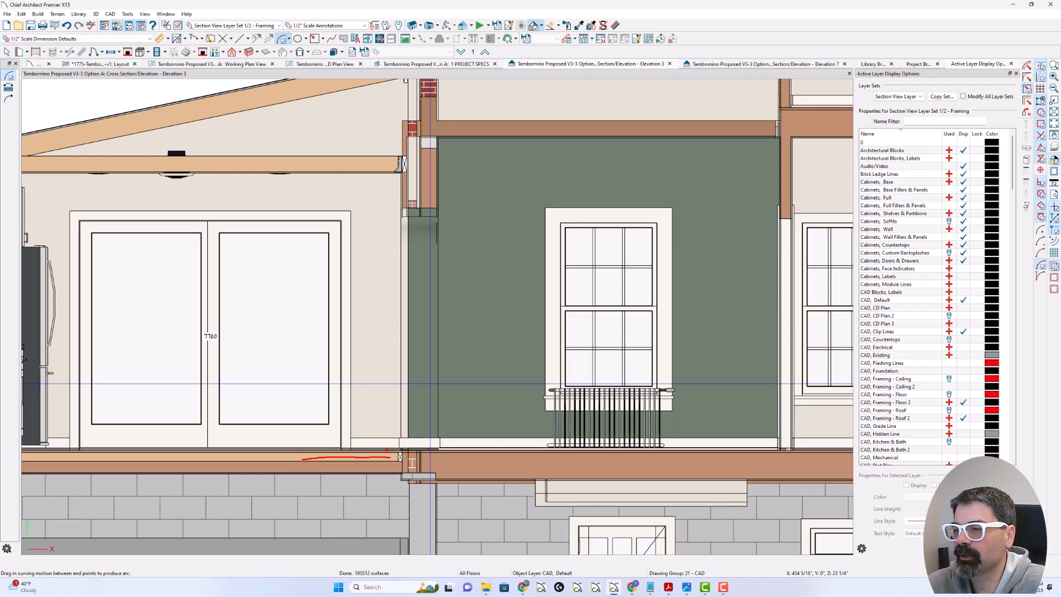
pyautogui.moveTo(381, 451)
pyautogui.mouseDown()
pyautogui.moveTo(338, 455)
pyautogui.moveTo(391, 446)
pyautogui.moveTo(348, 457)
pyautogui.mouseUp()
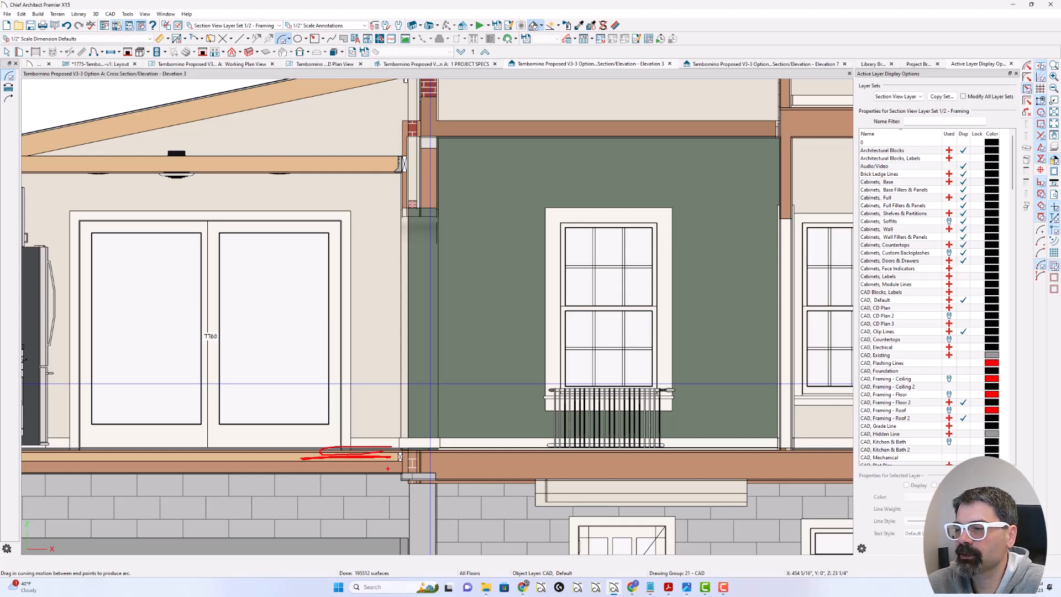
pyautogui.moveTo(387, 468)
pyautogui.mouseDown()
pyautogui.moveTo(313, 470)
pyautogui.moveTo(364, 471)
pyautogui.mouseUp()
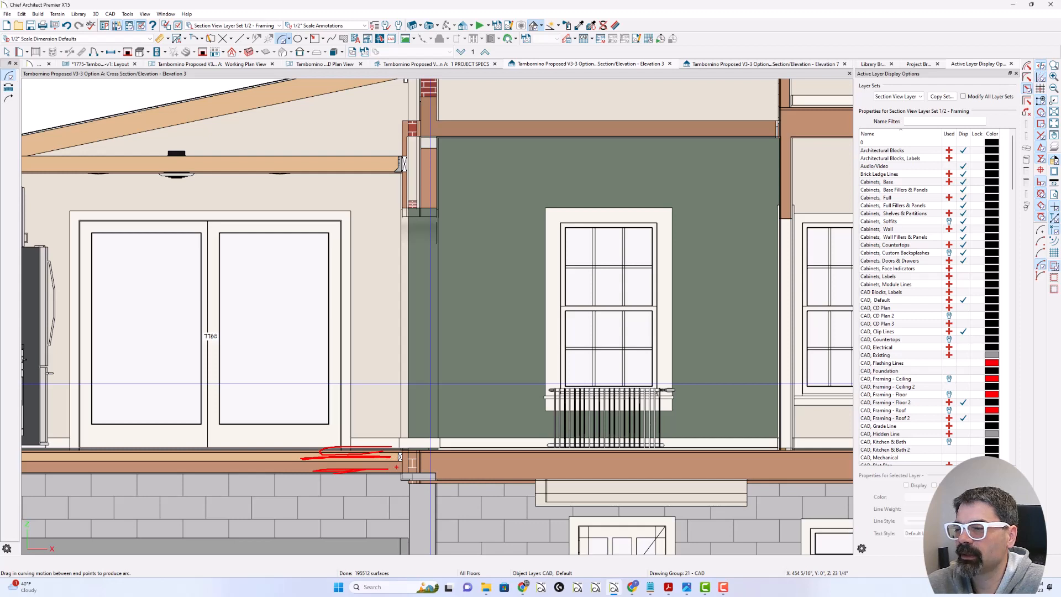
pyautogui.moveTo(407, 442); pyautogui.dragTo(408, 464)
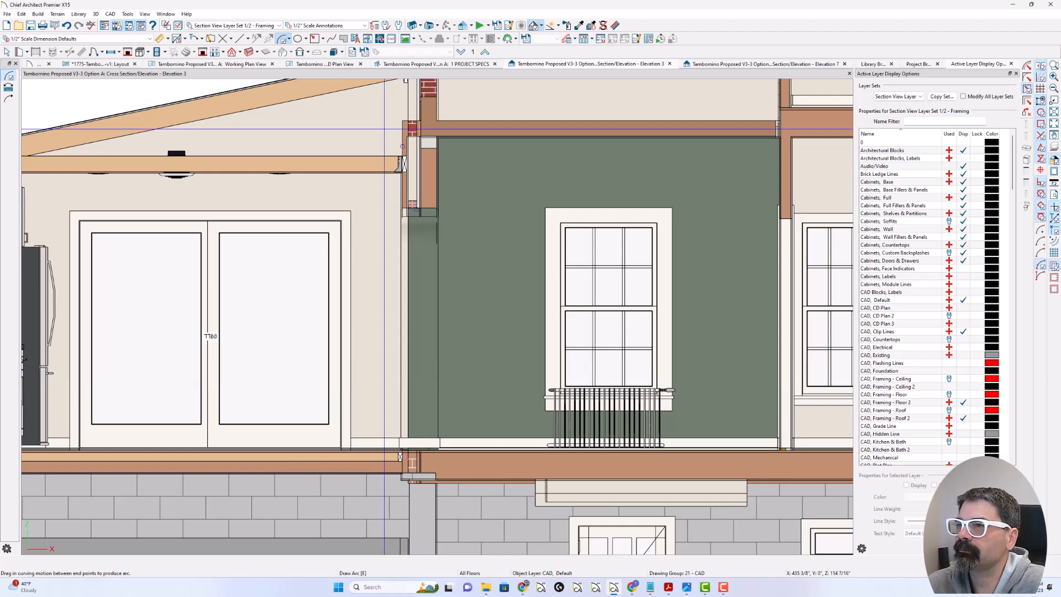
# Step: In the working plan, build framing for the kitchen-side wall next to the dining room and turn on display of the "Framing, Headers" layer
pyautogui.click(228, 64)
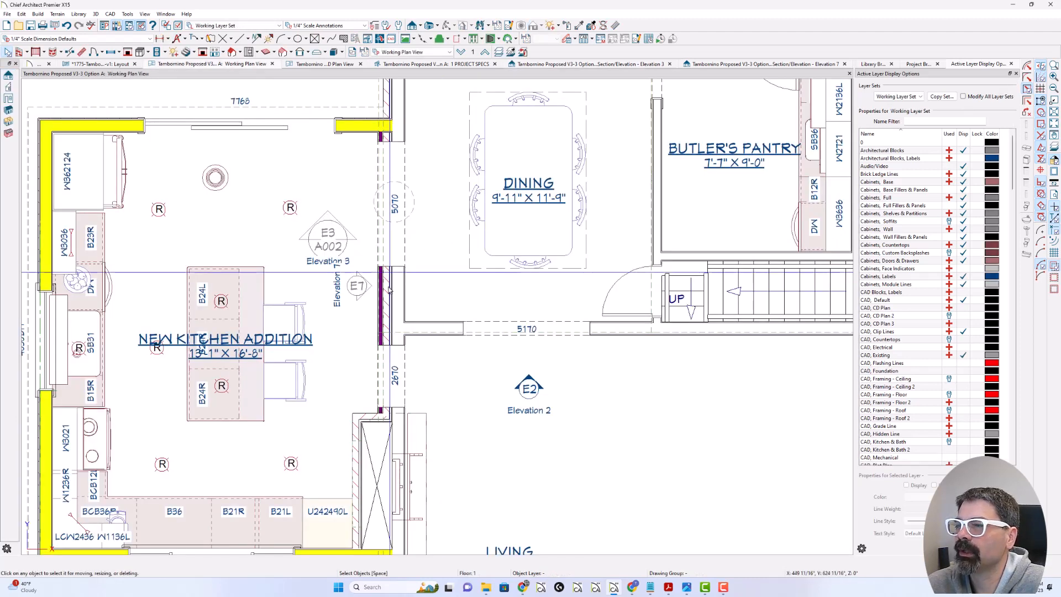
pyautogui.click(377, 378)
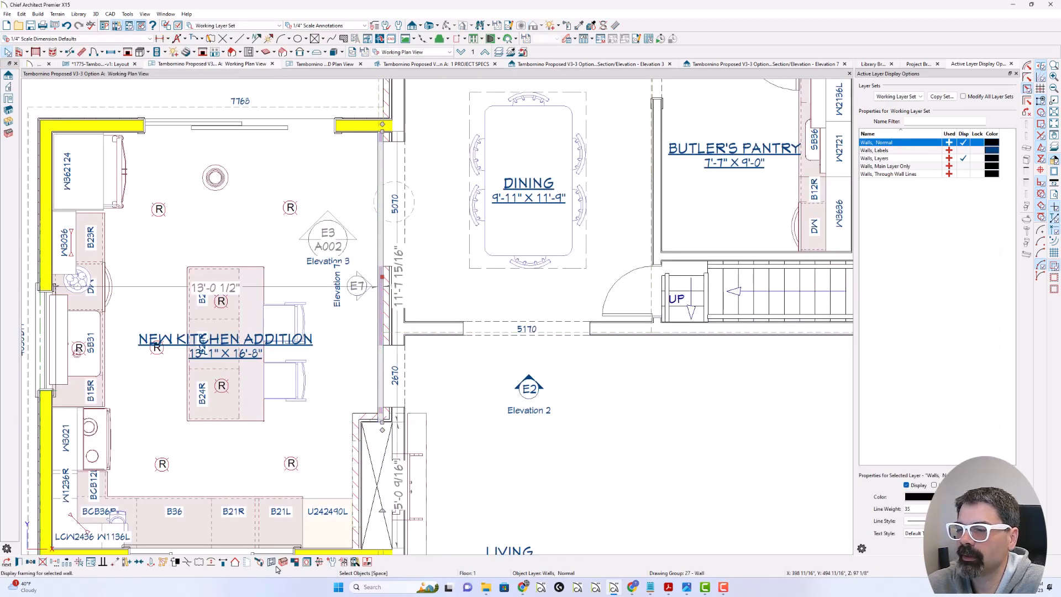
pyautogui.click(281, 563)
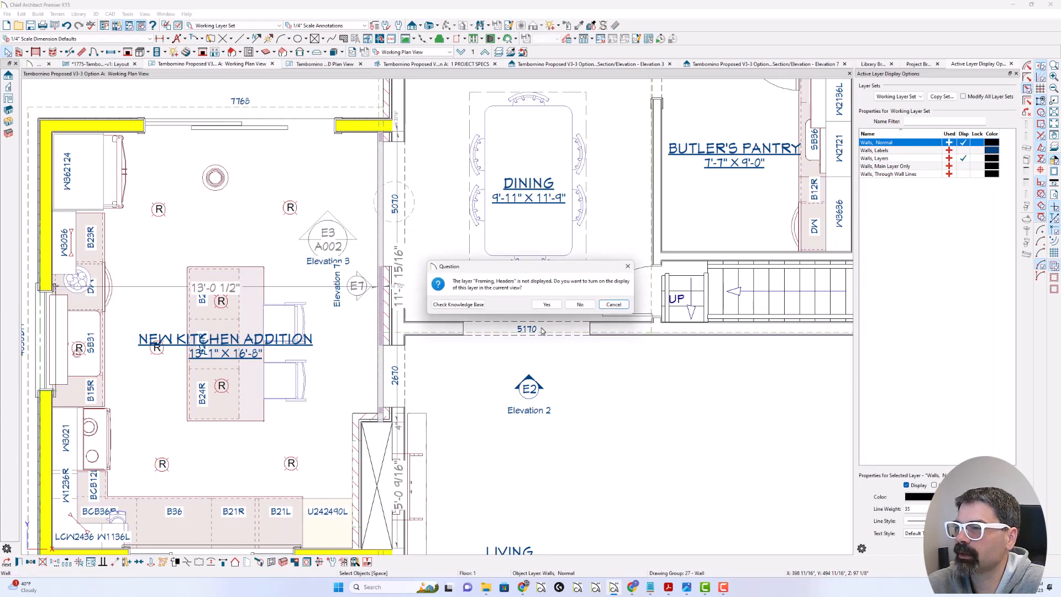
pyautogui.click(549, 305)
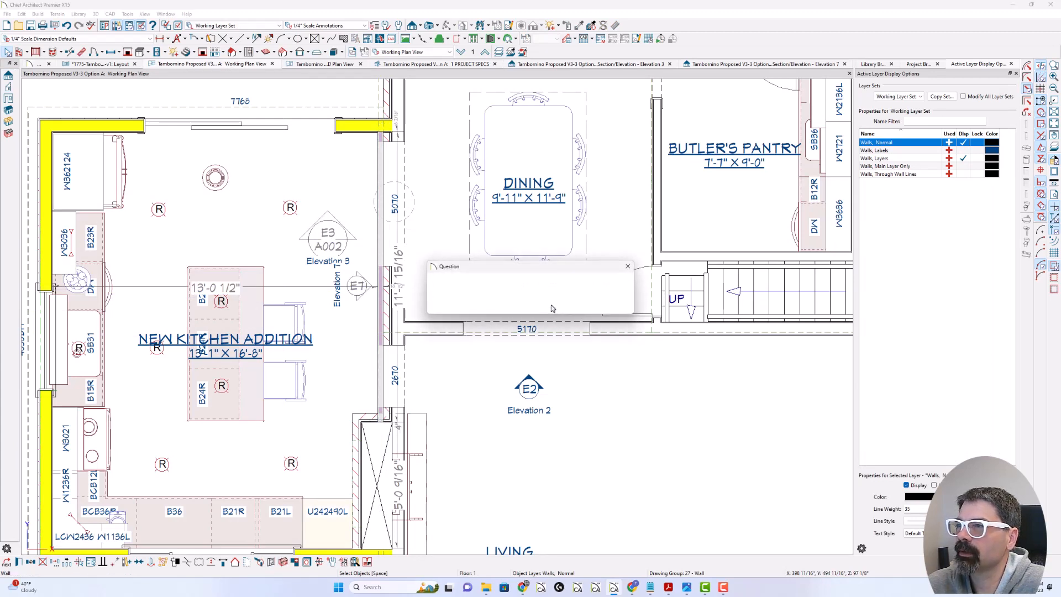
pyautogui.click(578, 307)
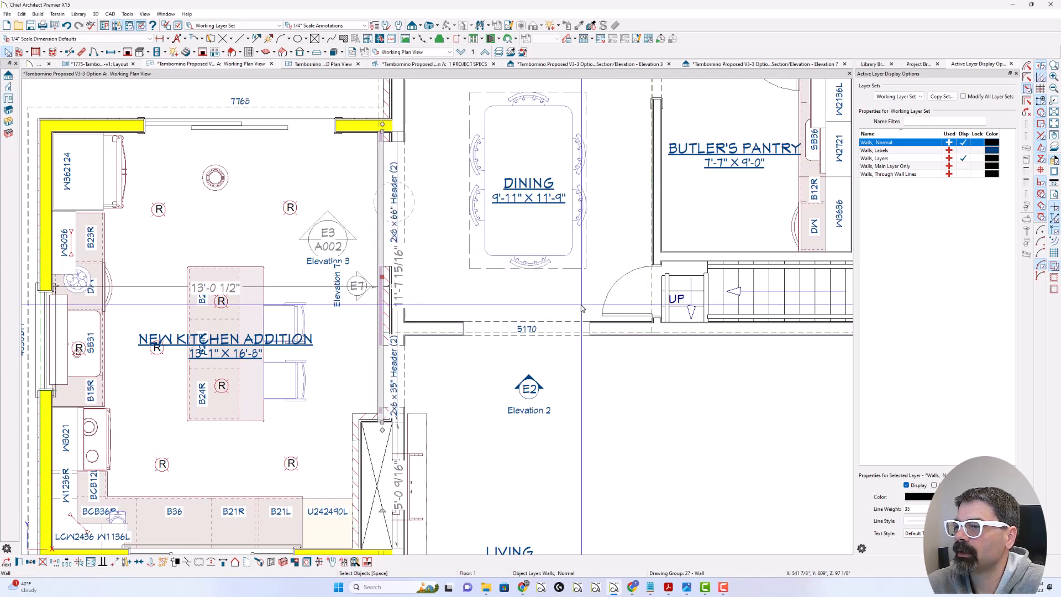
# Step: Check the new wall framing in the Elevation 3 section and in the Elevation 7 section from the ceiling joists down to the floor
pyautogui.click(629, 66)
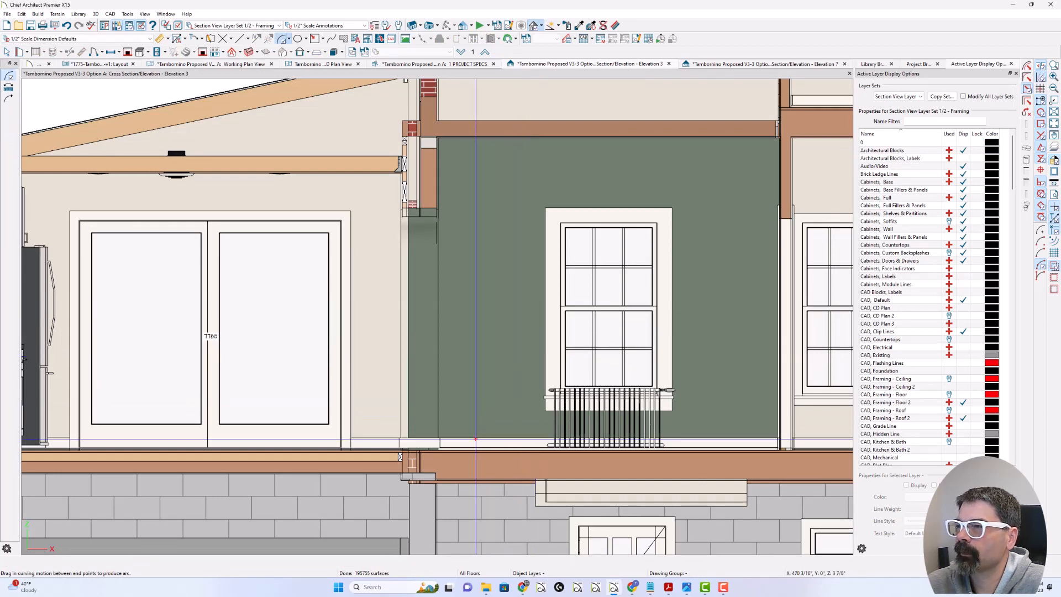
pyautogui.moveTo(409, 137)
pyautogui.mouseDown()
pyautogui.moveTo(387, 147)
pyautogui.moveTo(418, 145)
pyautogui.moveTo(406, 134)
pyautogui.mouseUp()
pyautogui.press('Escape')
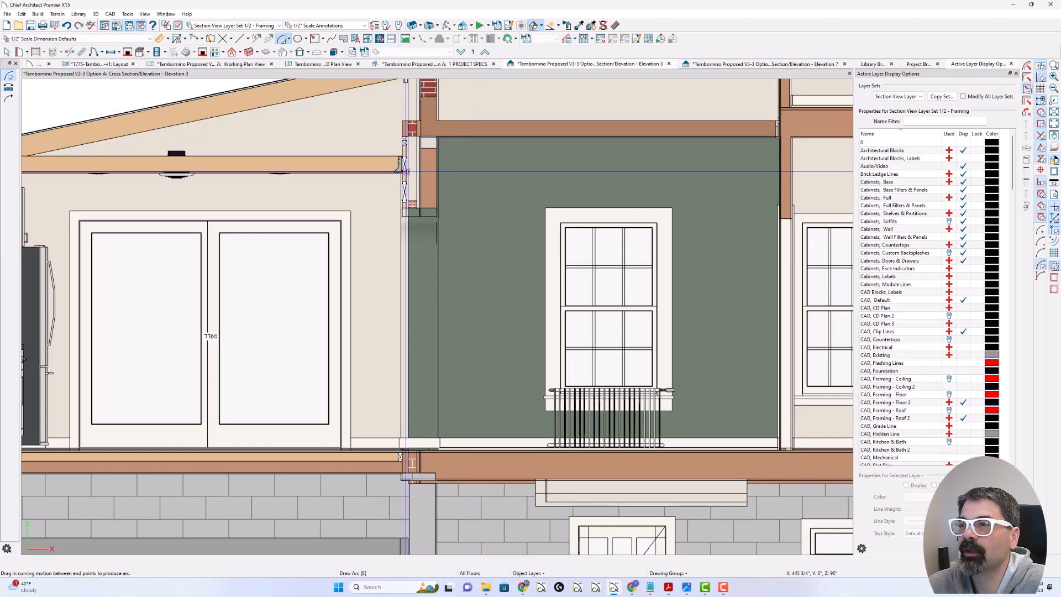
pyautogui.click(746, 65)
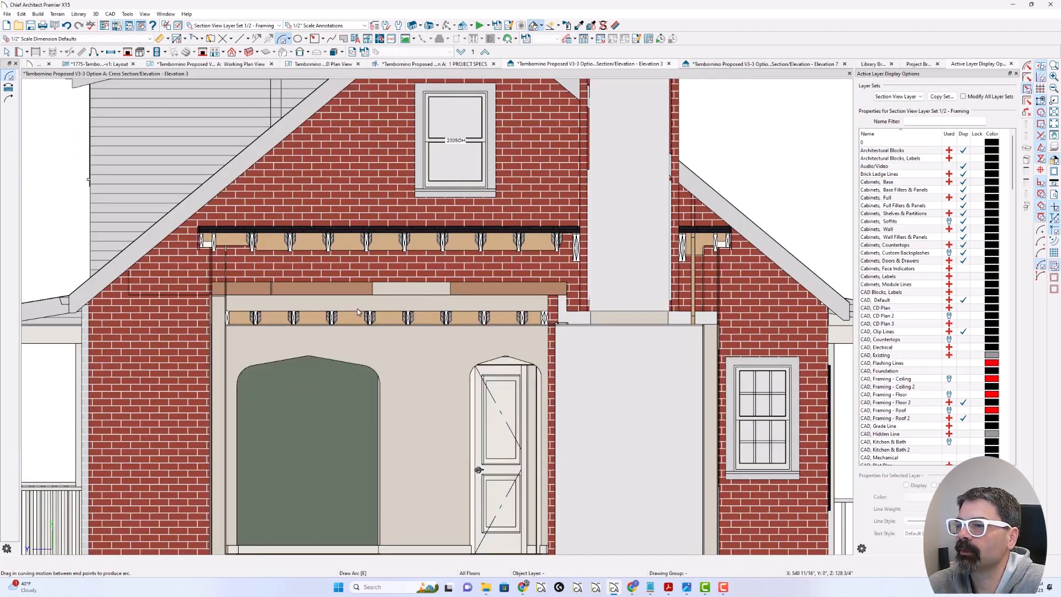
pyautogui.scroll(-1, 350, 280)
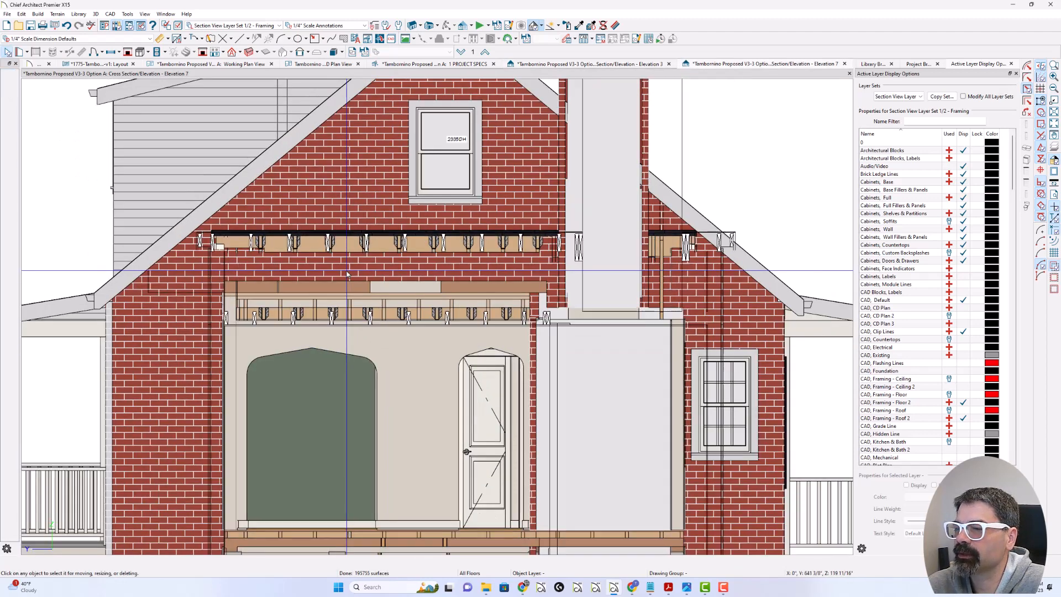
pyautogui.scroll(1, 377, 325)
pyautogui.scroll(-5, 374, 287)
pyautogui.moveTo(386, 422); pyautogui.dragTo(386, 411, button='middle')
pyautogui.scroll(3, 381, 387)
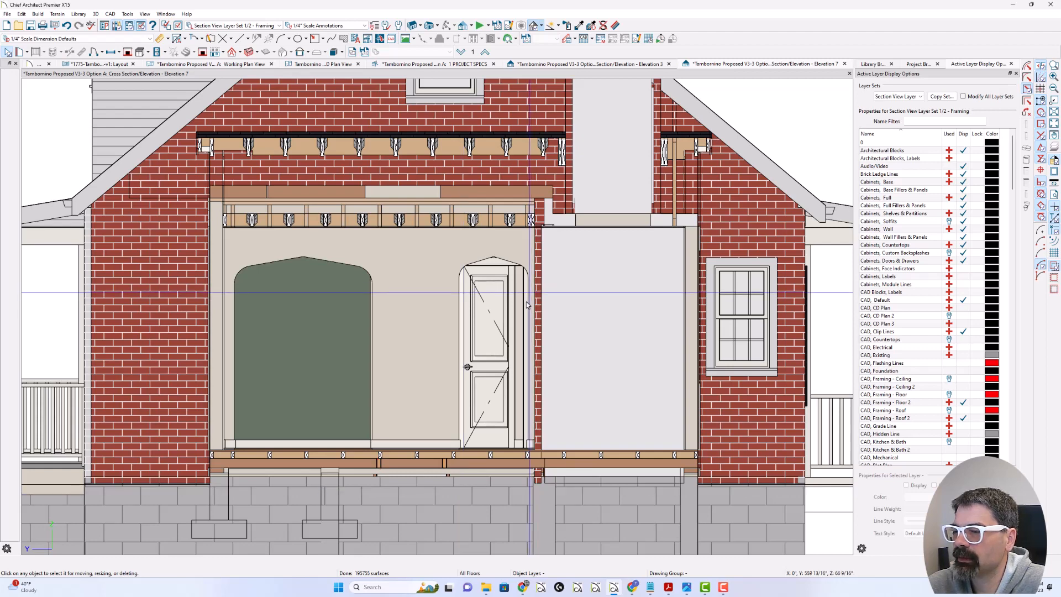
# Step: Select a kitchen floor joist and the framing members beneath it in Elevation 7 to inspect the floor support
pyautogui.click(393, 465)
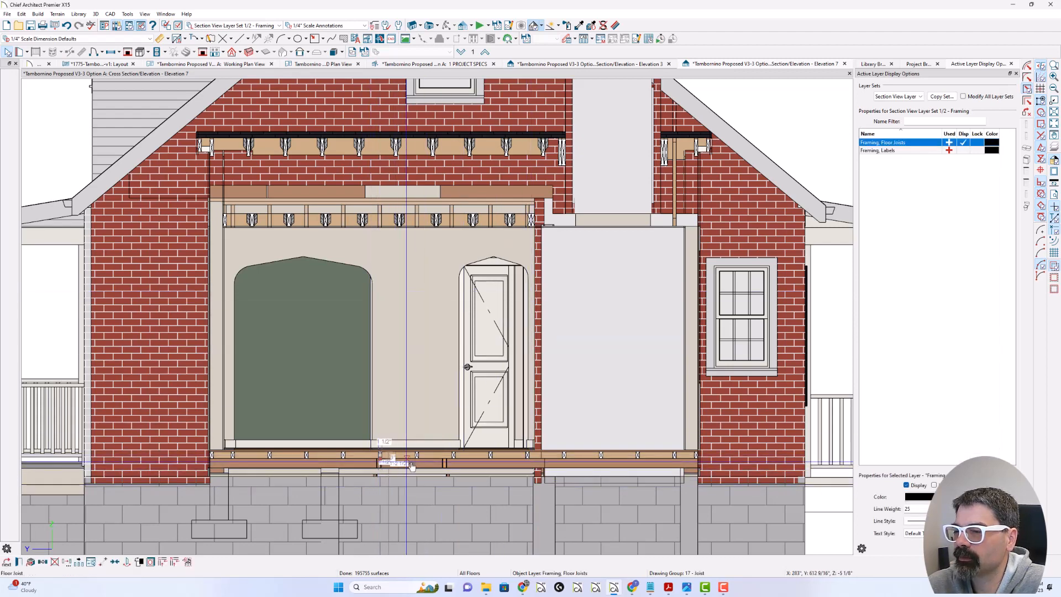
pyautogui.scroll(3, 395, 469)
pyautogui.scroll(2, 394, 473)
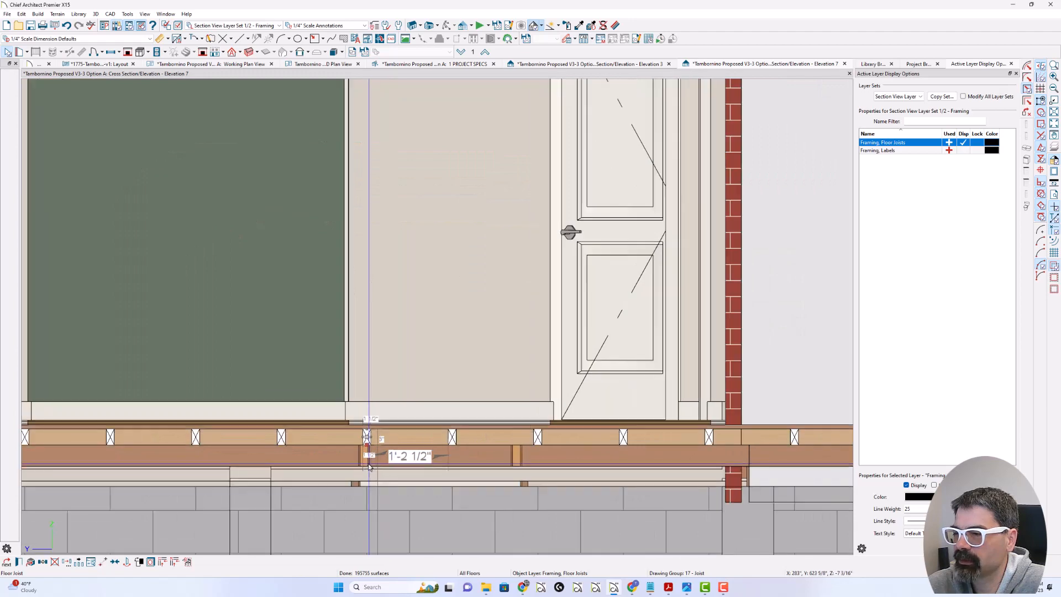
pyautogui.click(363, 461)
pyautogui.click(365, 459)
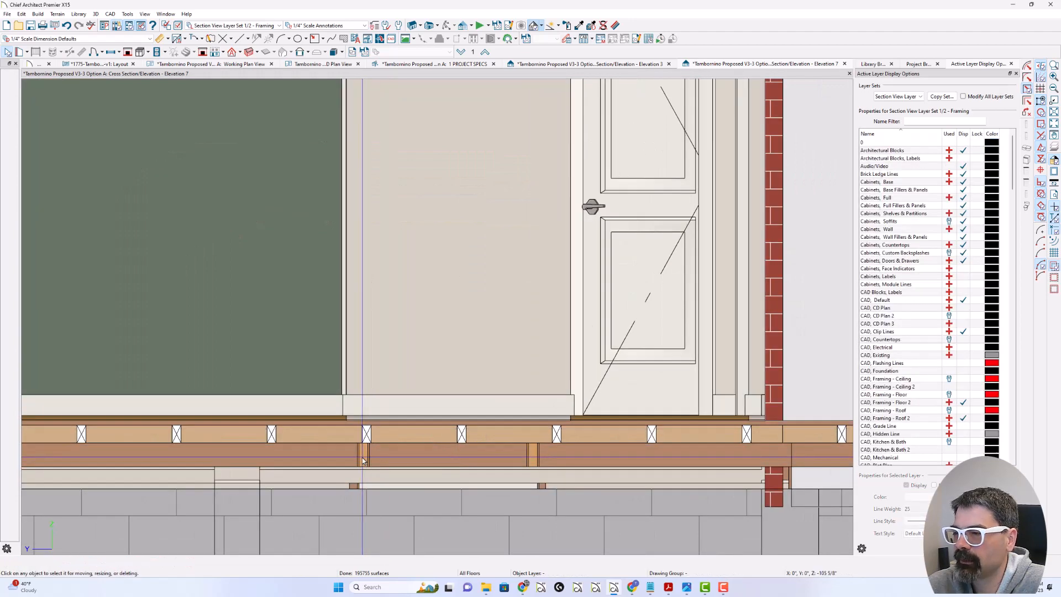
pyautogui.click(365, 459)
pyautogui.click(525, 458)
pyautogui.click(530, 457)
pyautogui.scroll(-5, 504, 475)
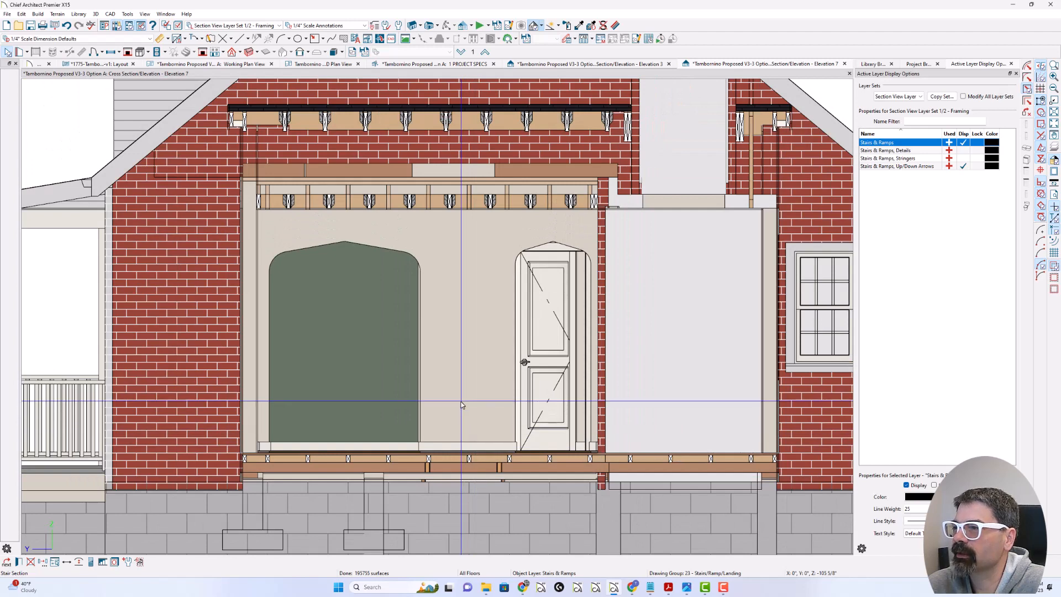
# Step: Adjust the kitchen-side wall's top edge to the underside of the ceiling joists in Elevation 7, and rebuild the wall's framing
pyautogui.click(462, 403)
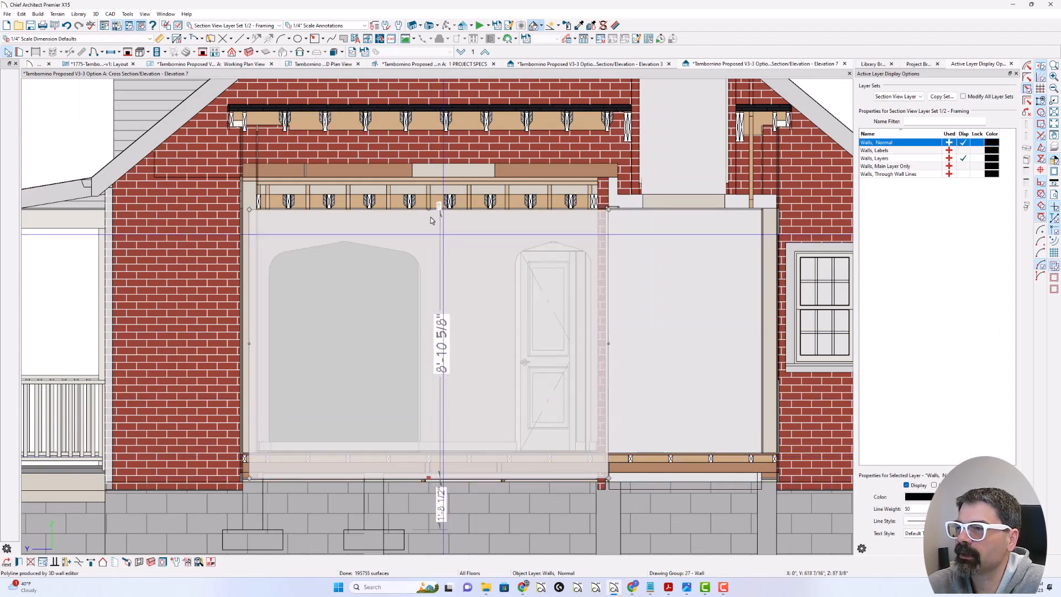
pyautogui.scroll(1, 428, 209)
pyautogui.scroll(4, 428, 209)
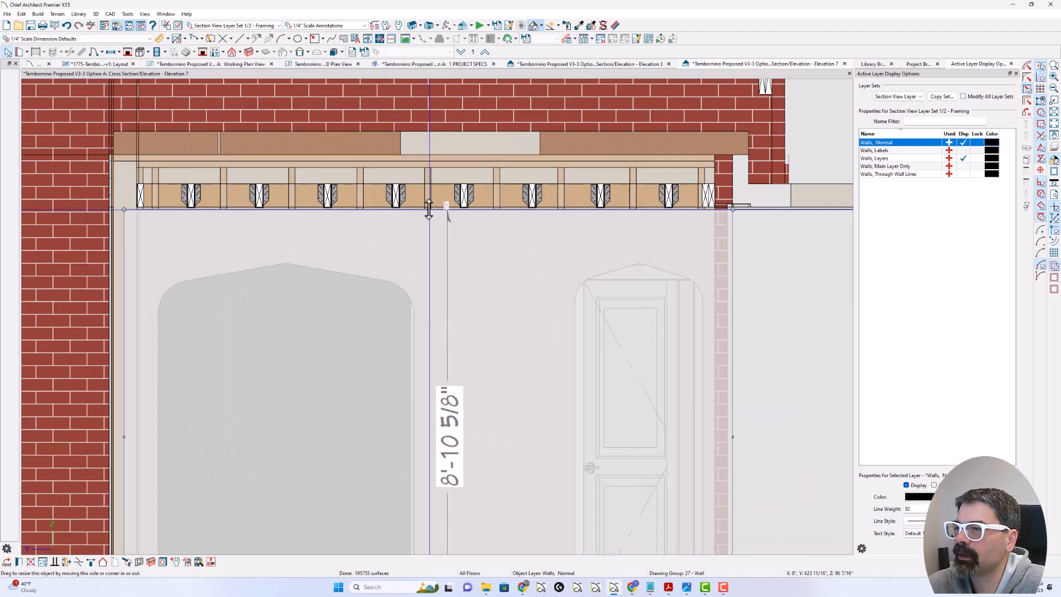
pyautogui.moveTo(429, 208)
pyautogui.mouseDown()
pyautogui.moveTo(450, 203)
pyautogui.moveTo(426, 220)
pyautogui.moveTo(428, 210)
pyautogui.mouseUp()
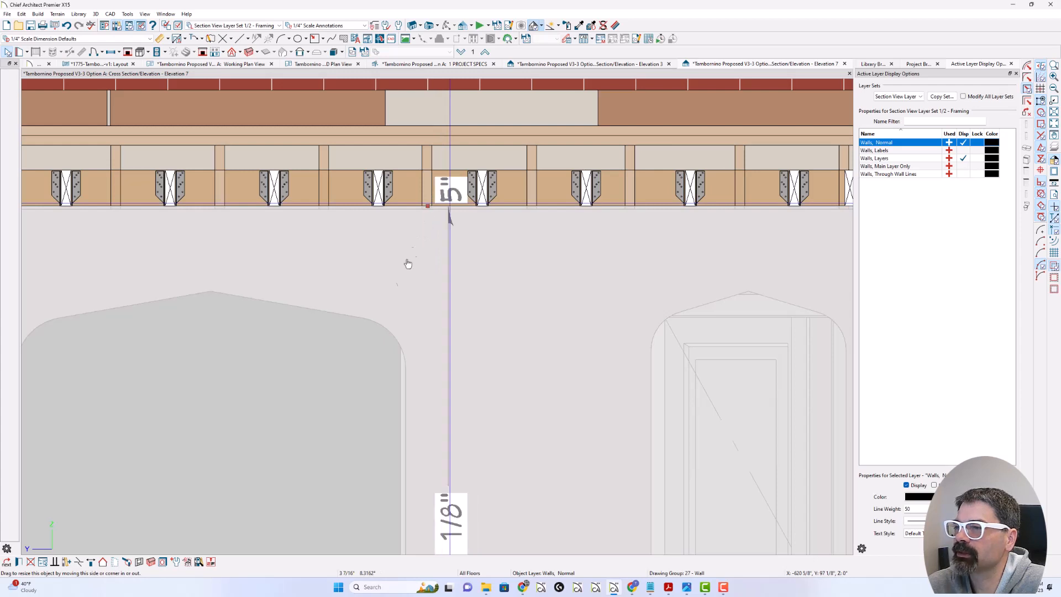
pyautogui.click(151, 562)
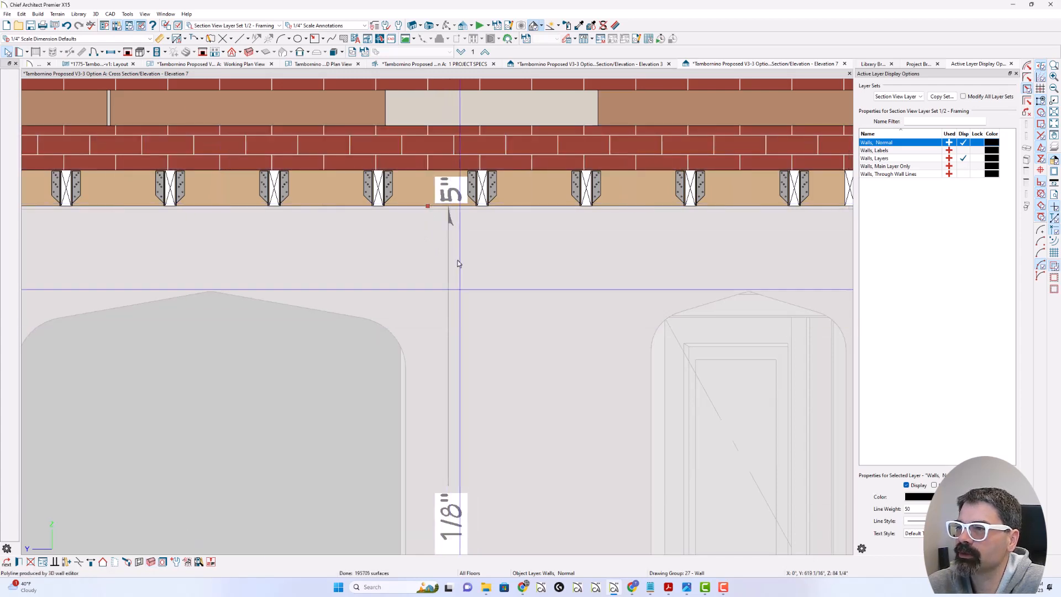
pyautogui.press('Escape')
pyautogui.scroll(-5, 454, 238)
pyautogui.scroll(-3, 454, 239)
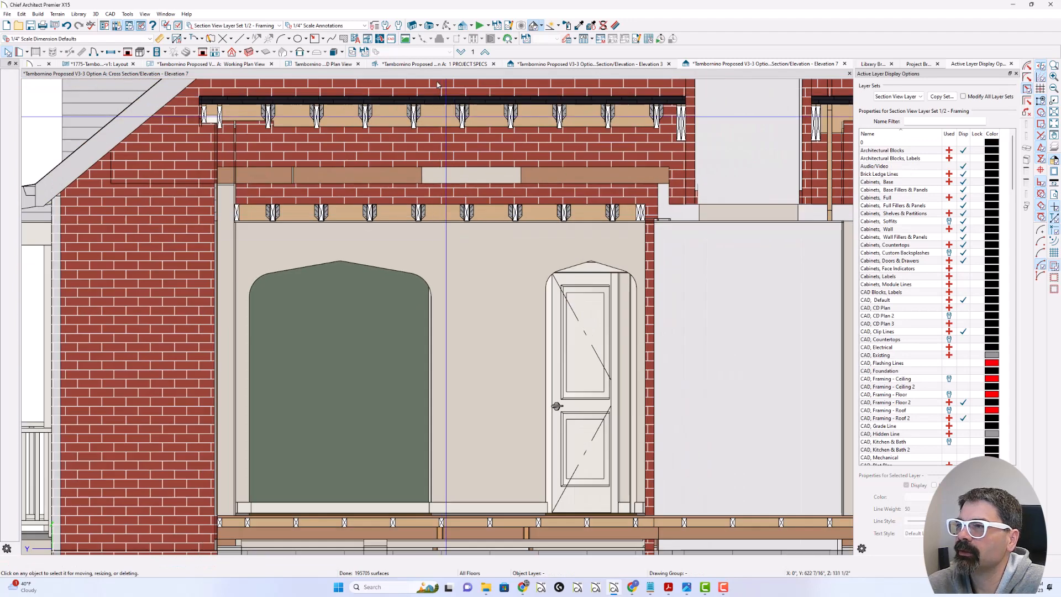
# Step: Return to the Elevation 3 section and examine the existing brick wall, ceiling ledger, double top plate and opening header at the junction
pyautogui.click(603, 65)
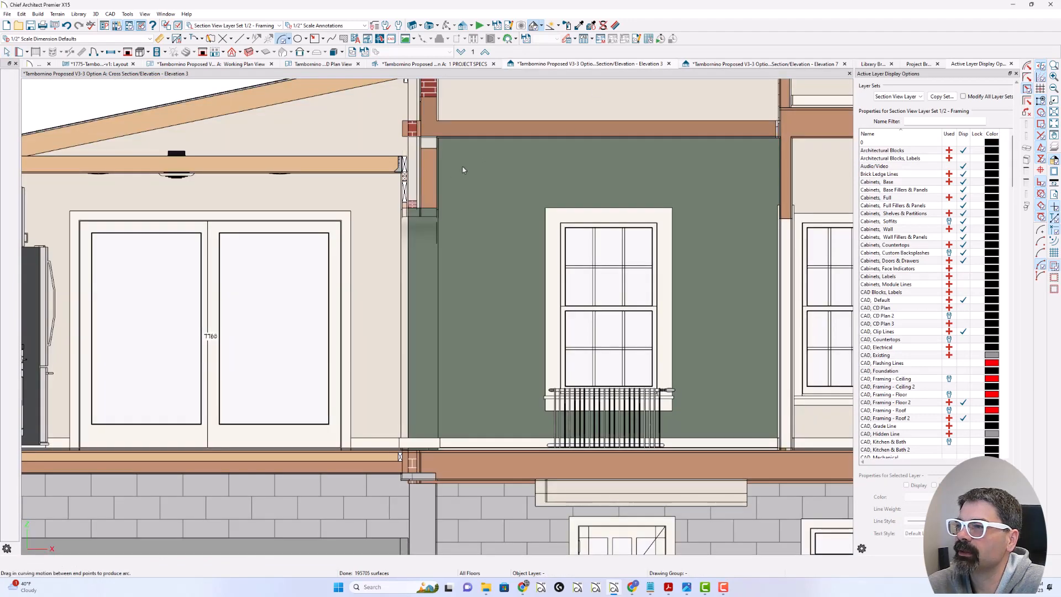
pyautogui.press('a')
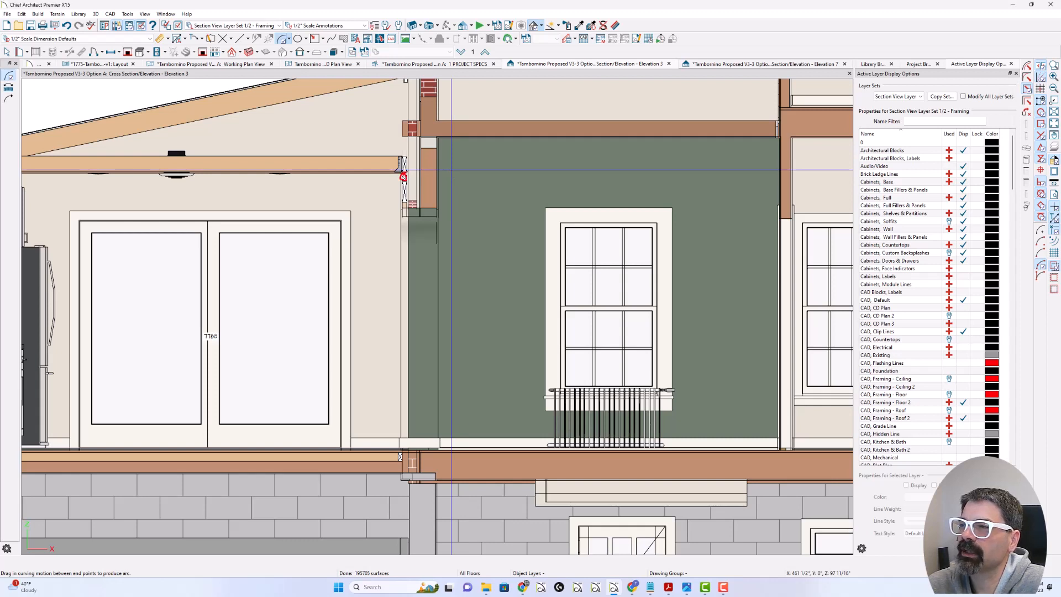
pyautogui.moveTo(410, 130)
pyautogui.mouseDown()
pyautogui.moveTo(403, 177)
pyautogui.moveTo(422, 163)
pyautogui.moveTo(414, 63)
pyautogui.moveTo(407, 146)
pyautogui.mouseUp()
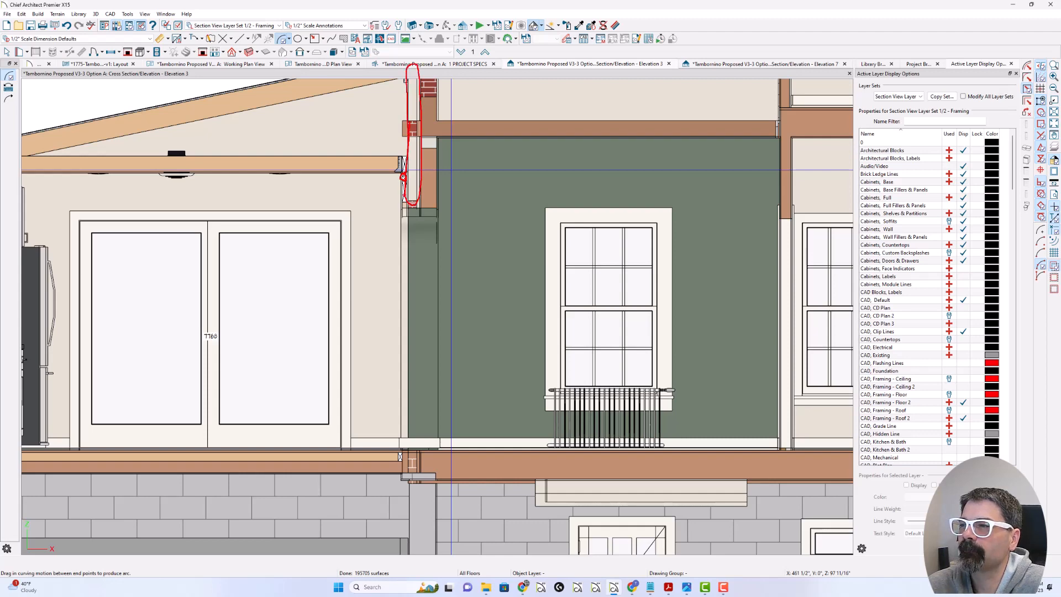
pyautogui.scroll(5, 400, 210)
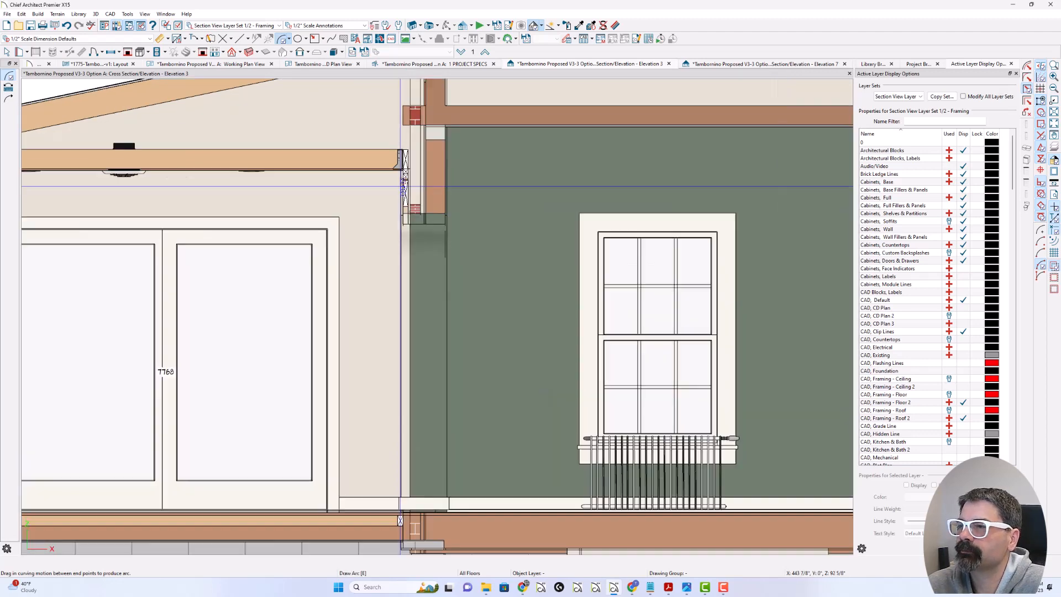
pyautogui.moveTo(398, 217); pyautogui.dragTo(385, 305, button='middle')
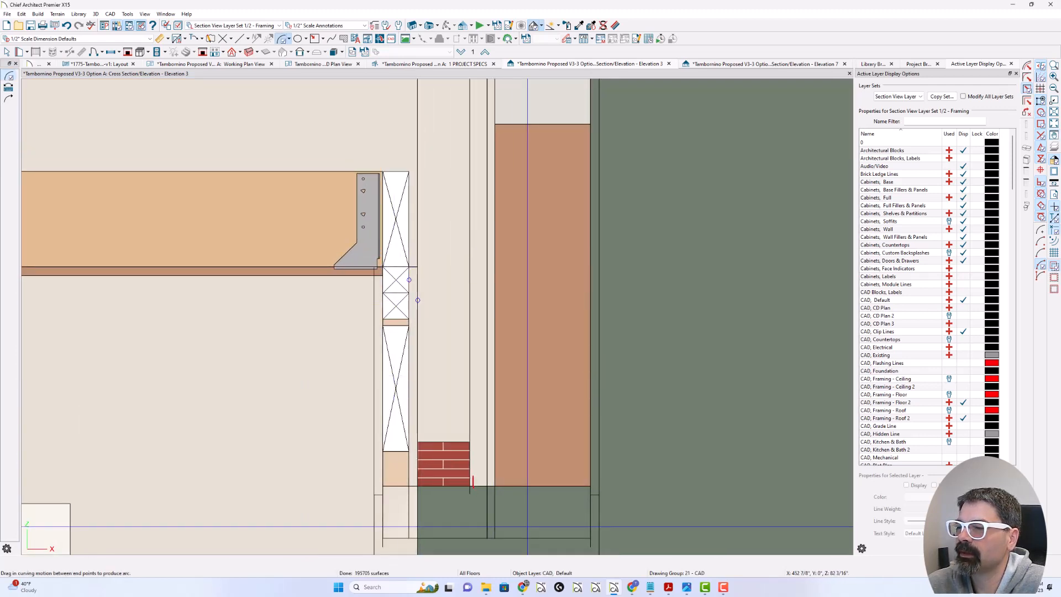
pyautogui.moveTo(473, 486)
pyautogui.mouseDown()
pyautogui.moveTo(473, 146)
pyautogui.moveTo(445, 110)
pyautogui.moveTo(417, 144)
pyautogui.moveTo(411, 393)
pyautogui.moveTo(420, 472)
pyautogui.moveTo(484, 474)
pyautogui.mouseUp()
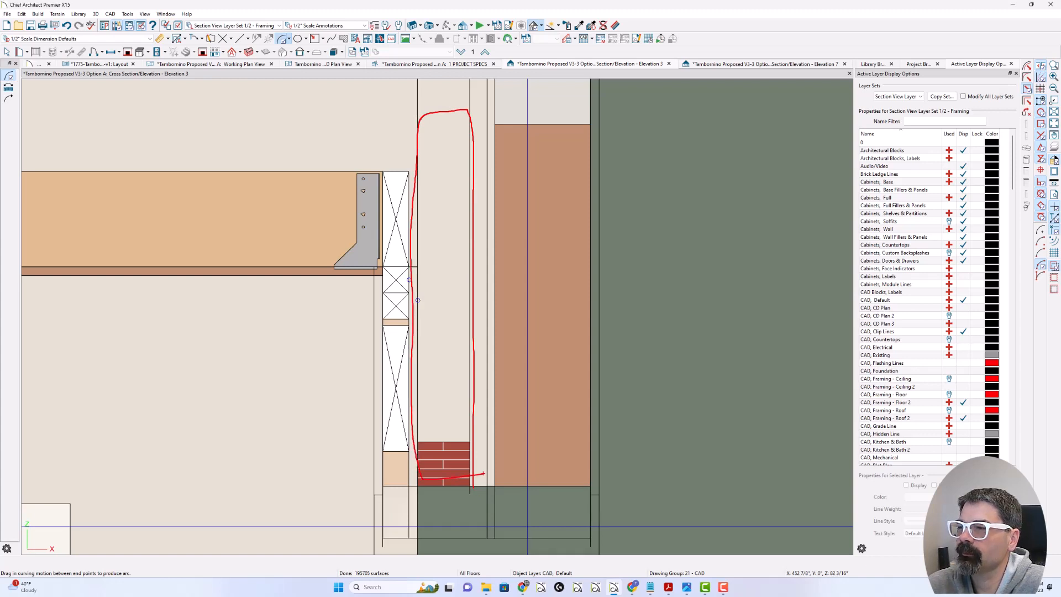
pyautogui.moveTo(398, 172)
pyautogui.mouseDown()
pyautogui.moveTo(380, 309)
pyautogui.moveTo(398, 316)
pyautogui.moveTo(409, 270)
pyautogui.moveTo(382, 311)
pyautogui.moveTo(405, 304)
pyautogui.moveTo(399, 289)
pyautogui.mouseUp()
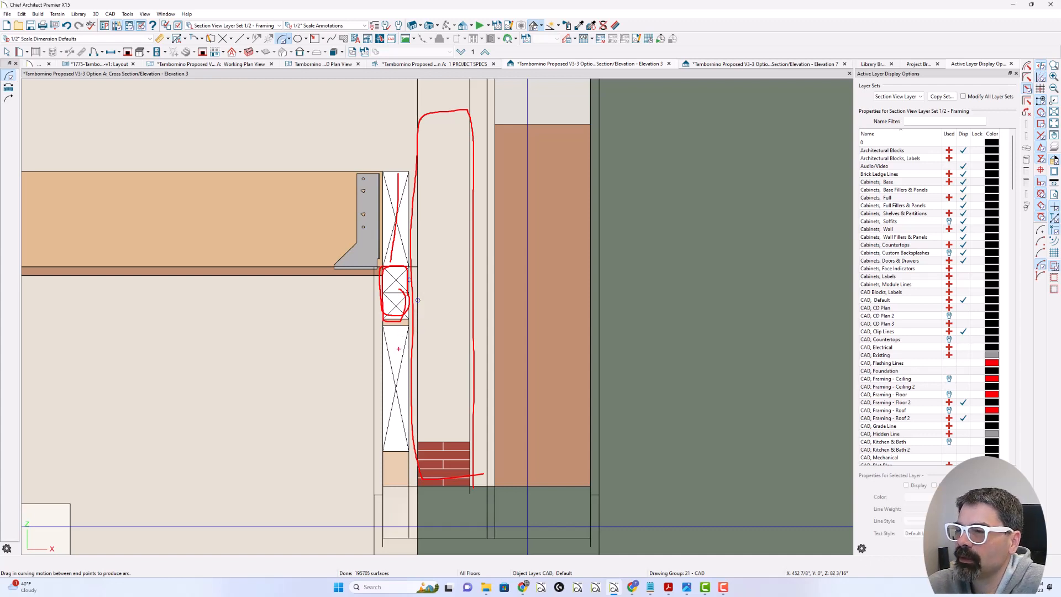
pyautogui.moveTo(394, 330)
pyautogui.mouseDown()
pyautogui.moveTo(393, 442)
pyautogui.moveTo(395, 357)
pyautogui.moveTo(394, 398)
pyautogui.mouseUp()
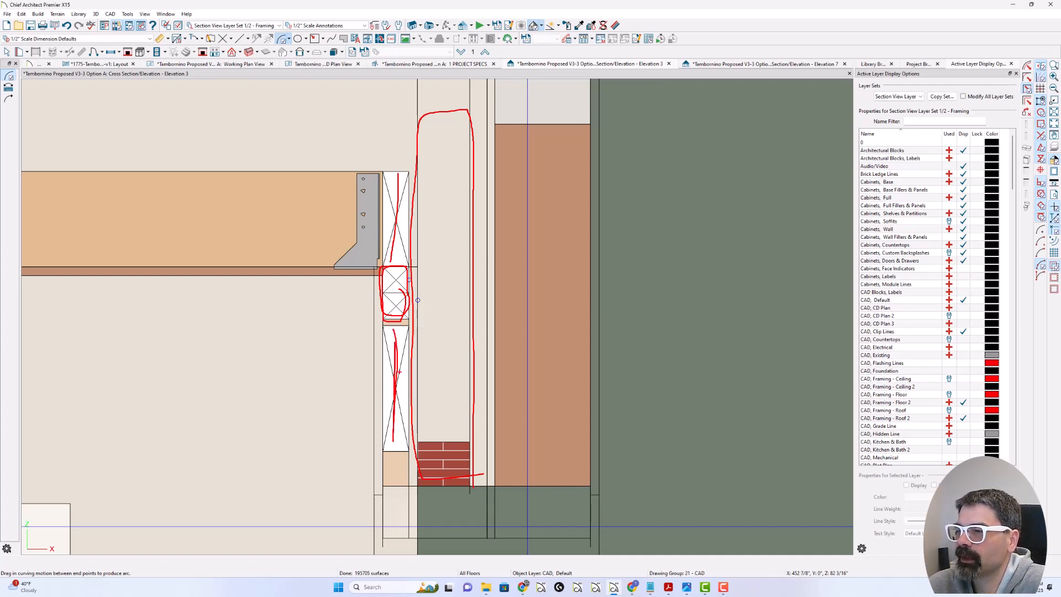
pyautogui.press('Escape')
pyautogui.scroll(-5, 398, 326)
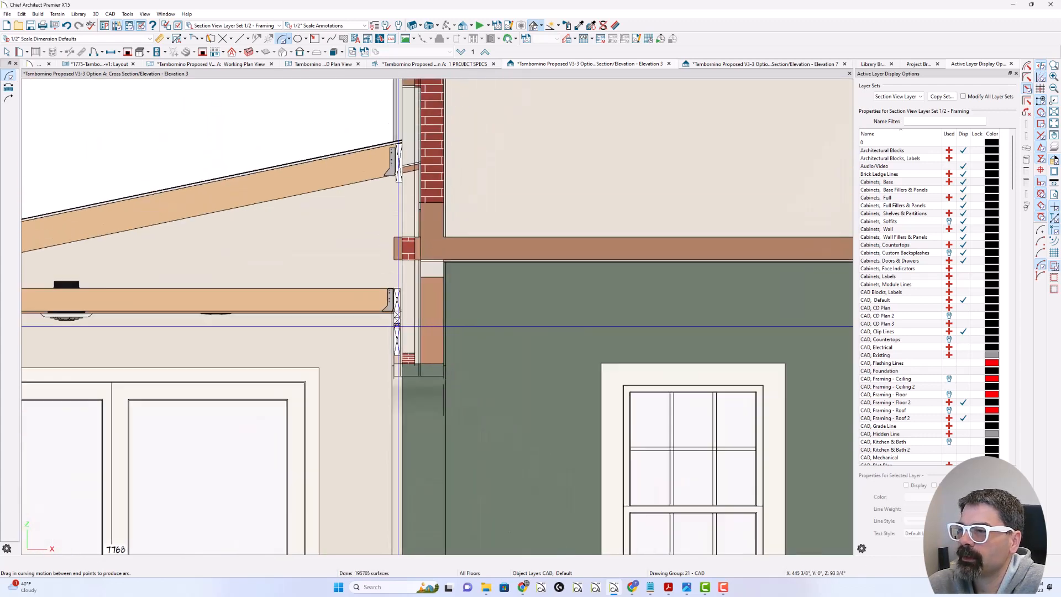
pyautogui.scroll(-2, 397, 326)
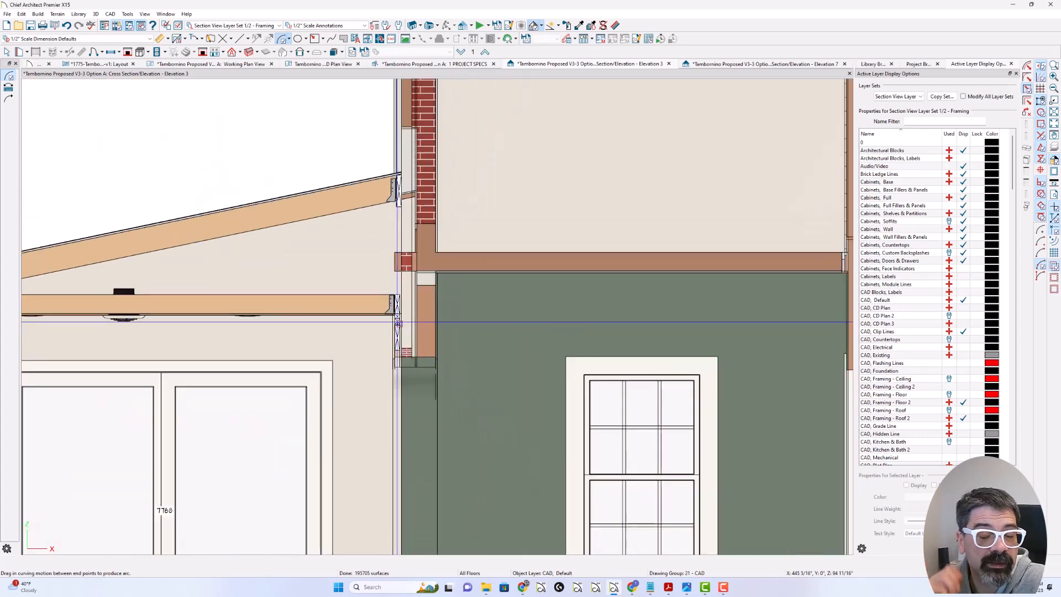